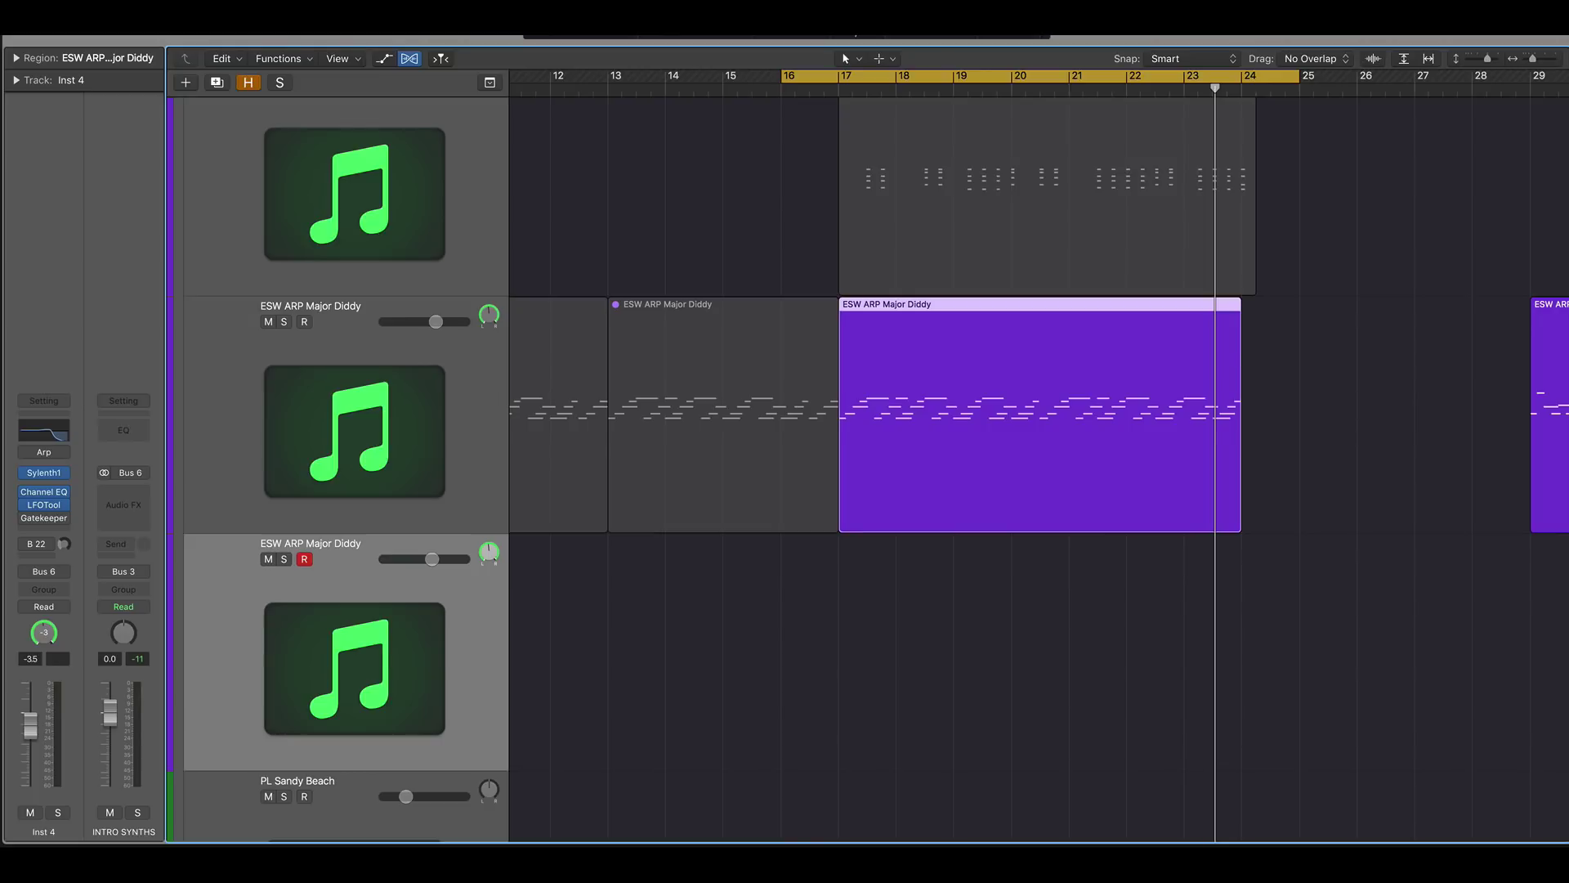
Review the arpeggiator settings in the selected arp track's Sylenth1 instrument and close it.
scroll(875, 409, "down", 2)
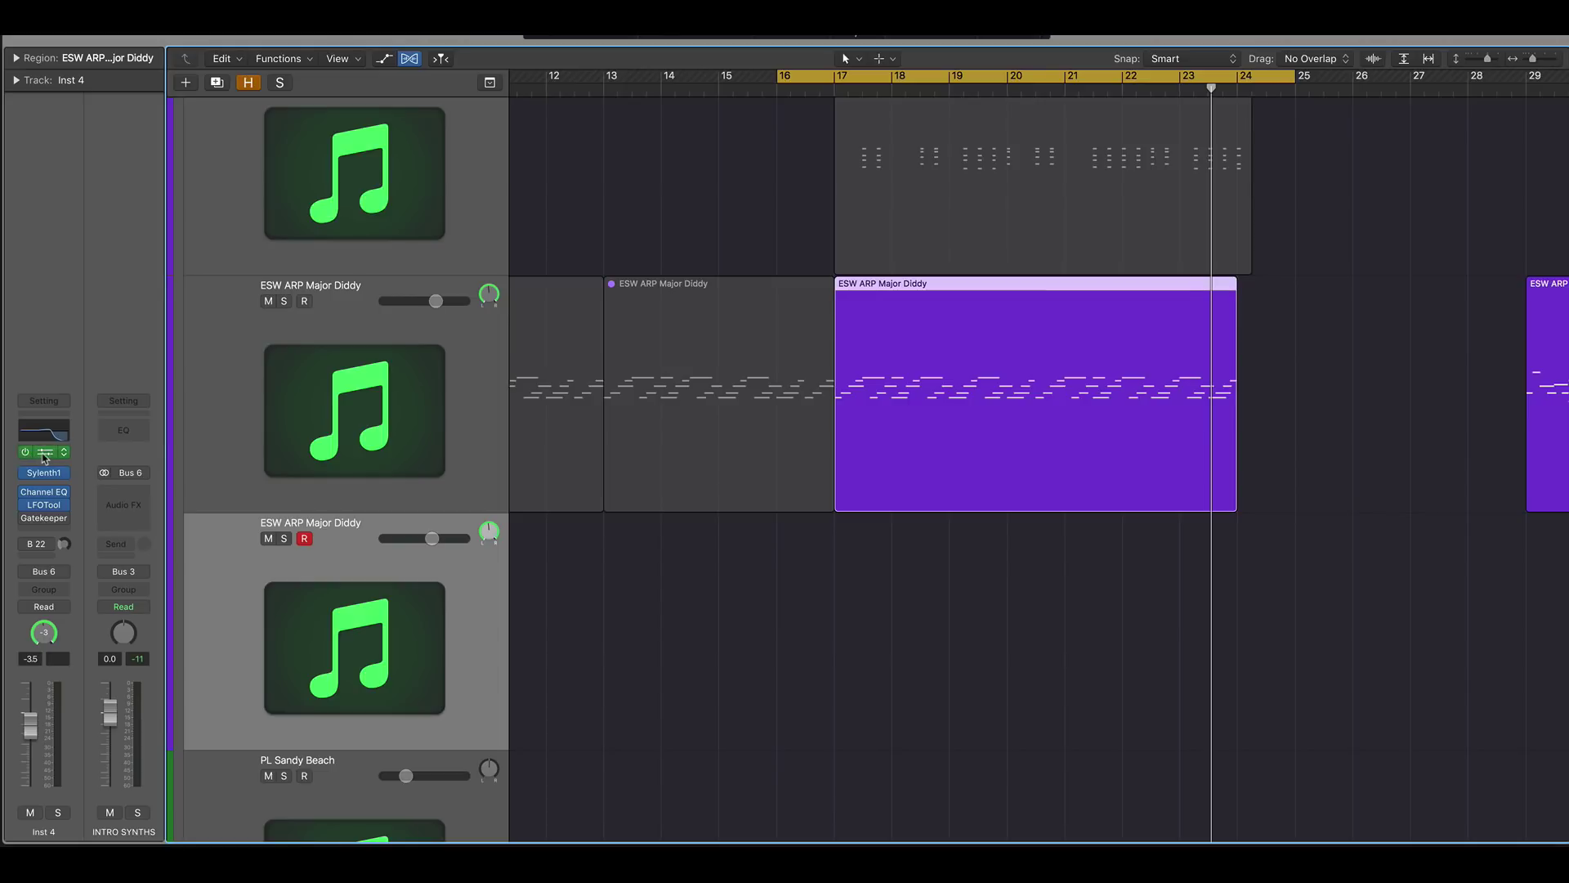
left_click(45, 455)
left_click(547, 204)
left_click(51, 476)
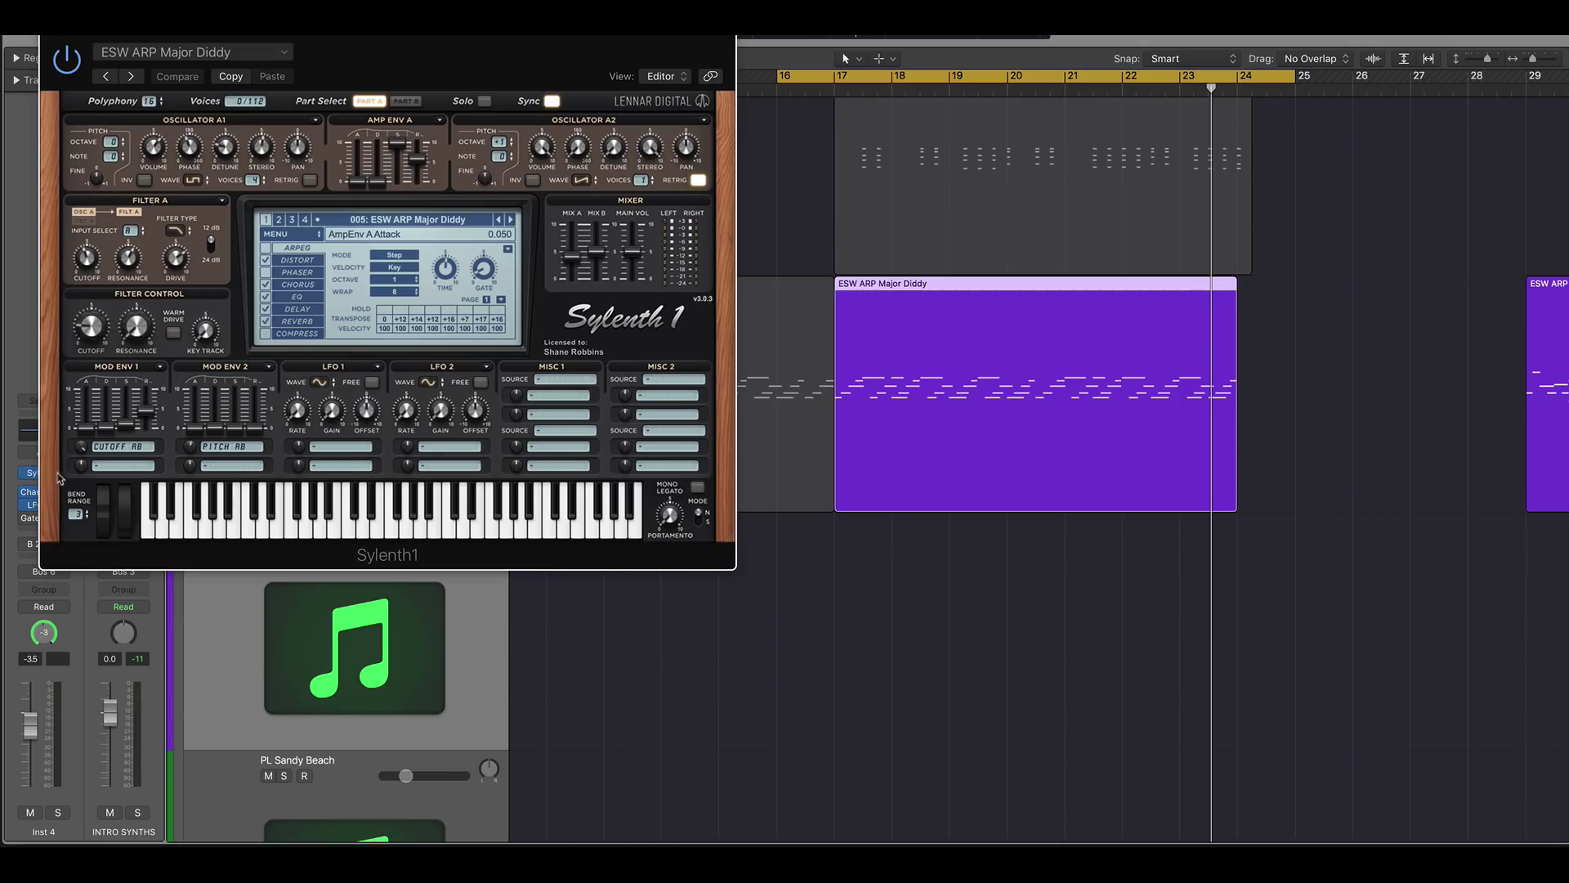
left_click(53, 42)
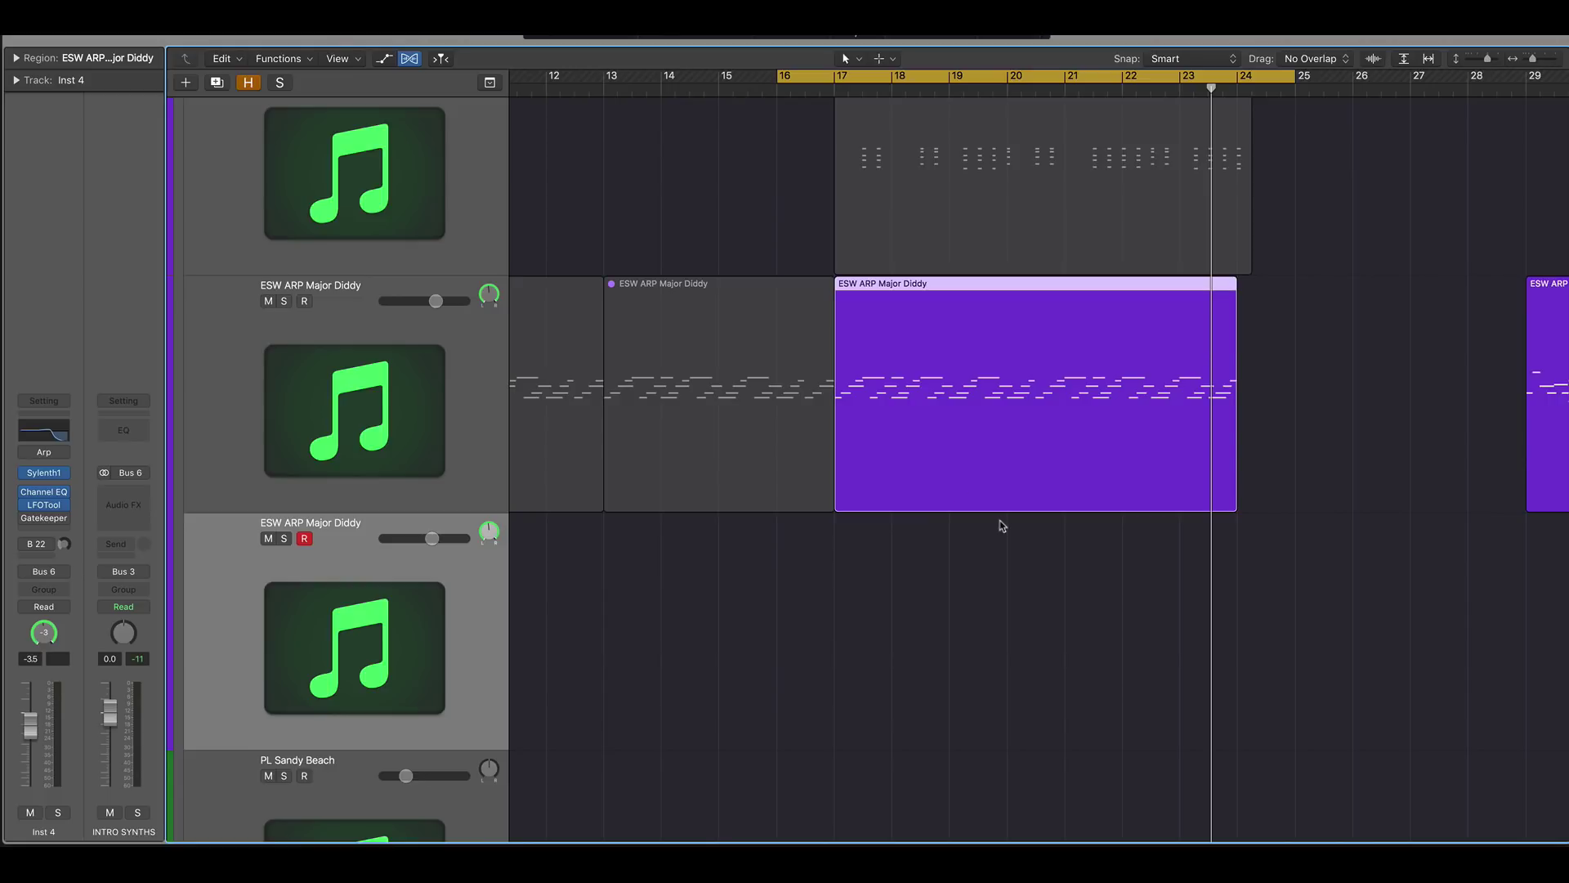
Audition the existing ESW ARP Major Diddy region starting at bar 17 and mute it.
key("super+Down")
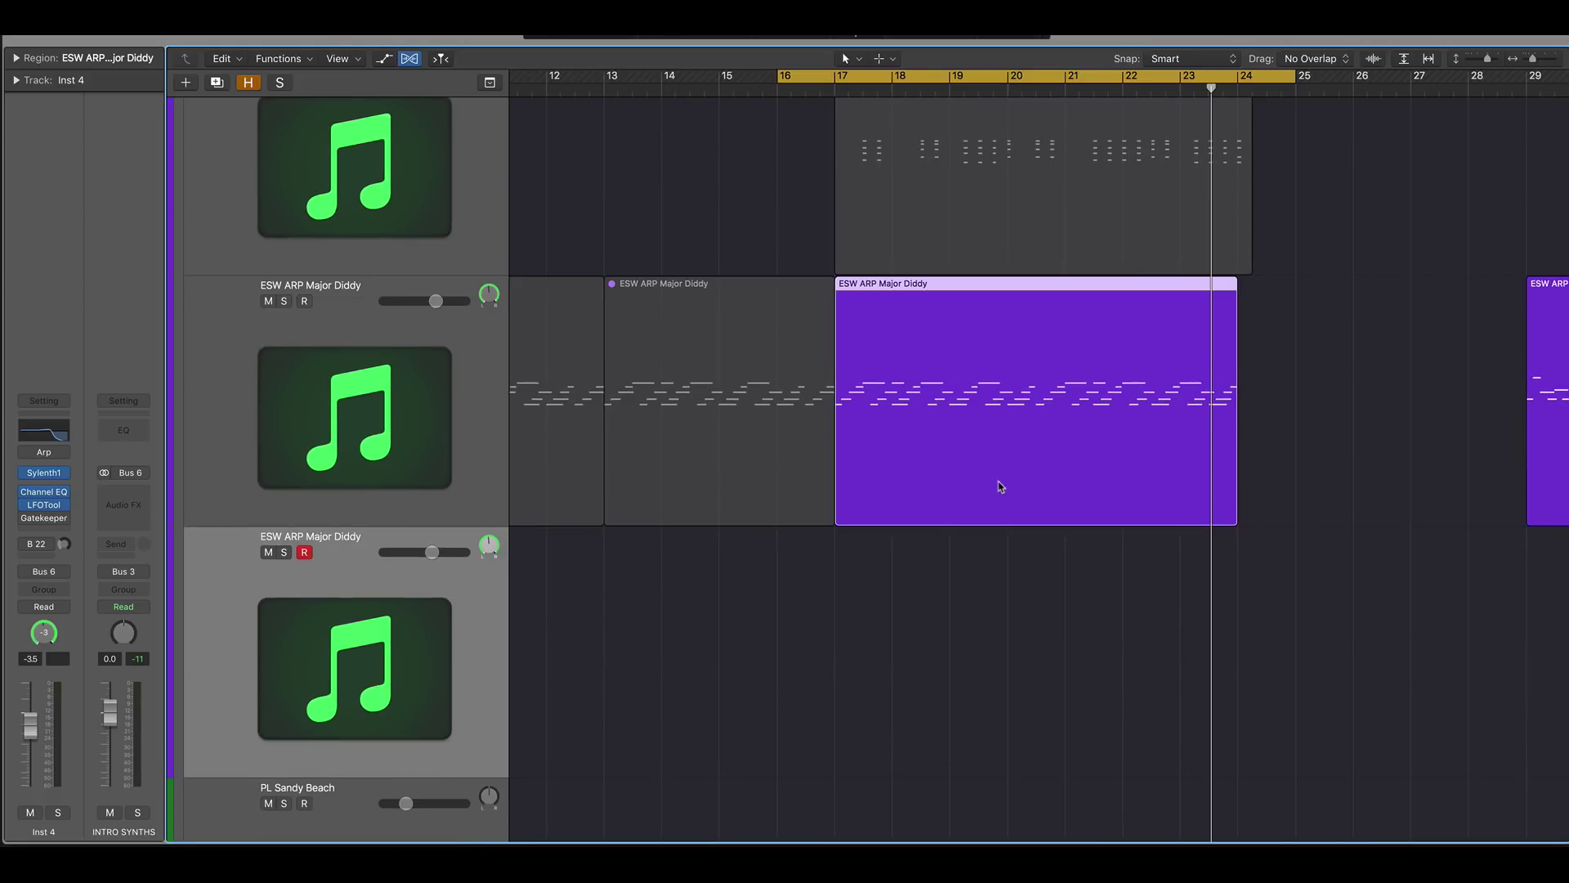
key("space")
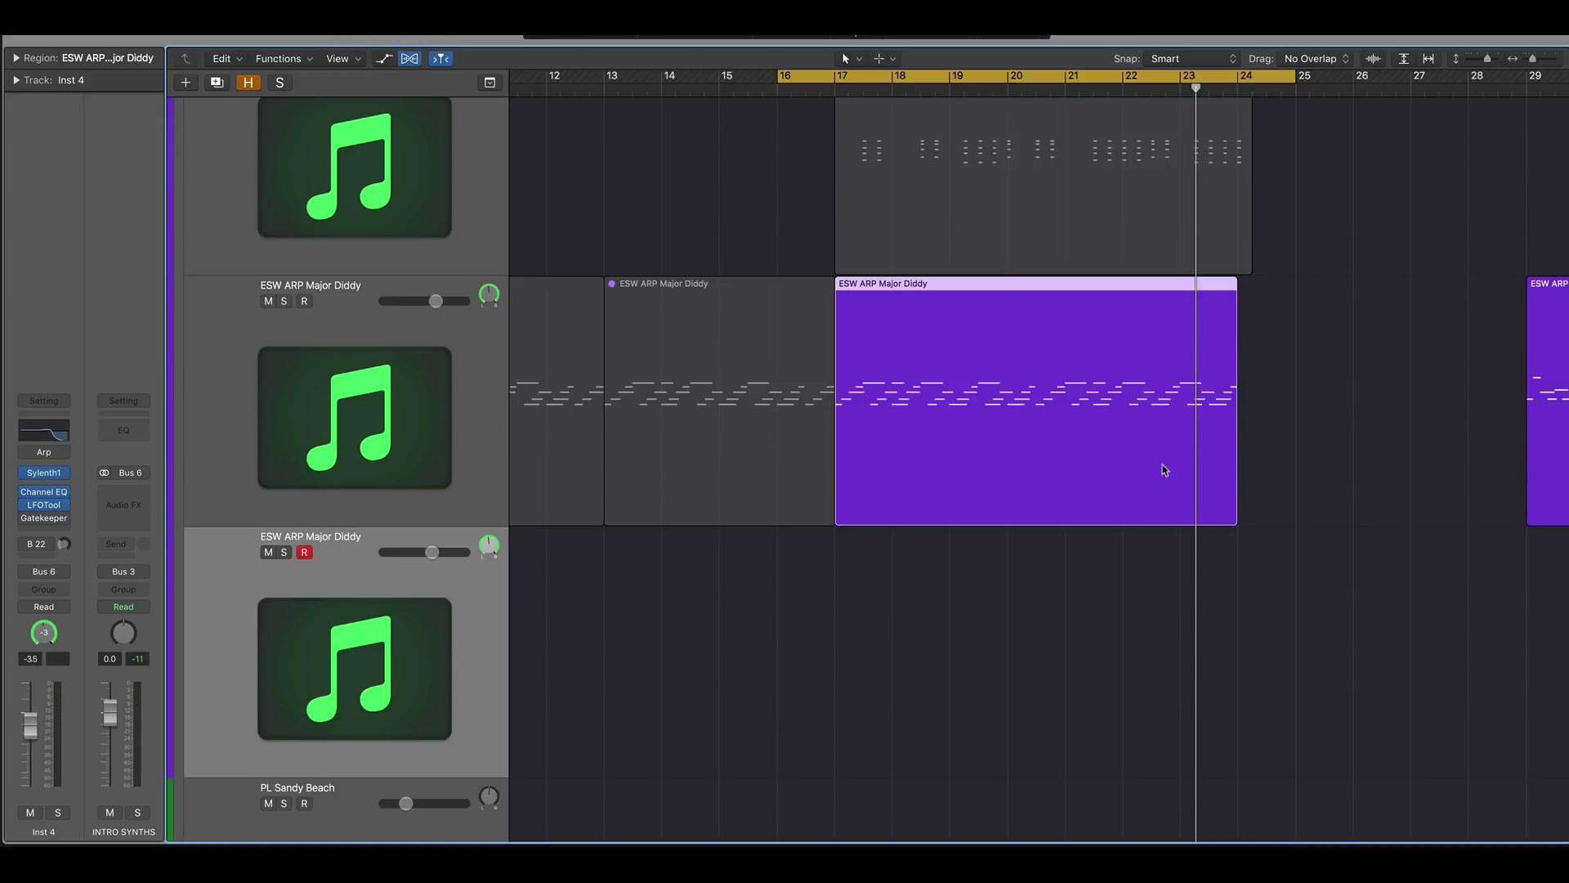
left_click(1045, 452)
key("ctrl+m")
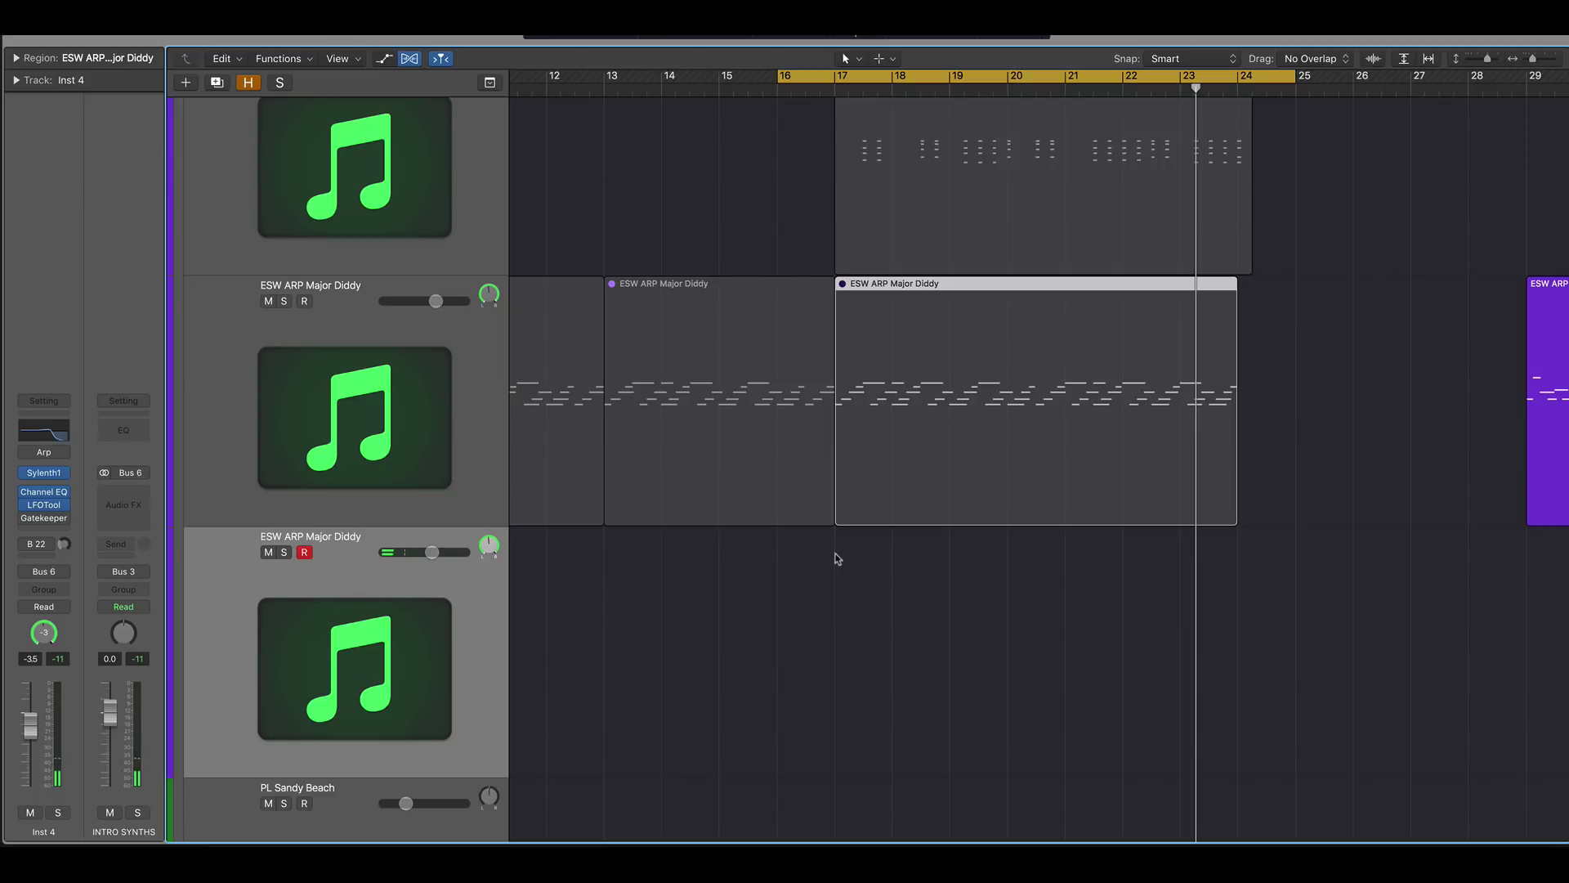
Record a new MIDI melody on the record-enabled ESW ARP Major Diddy track, starting at bar 17.
left_click(988, 631)
left_click(905, 522)
scroll(868, 444, "down", 3)
key("r")
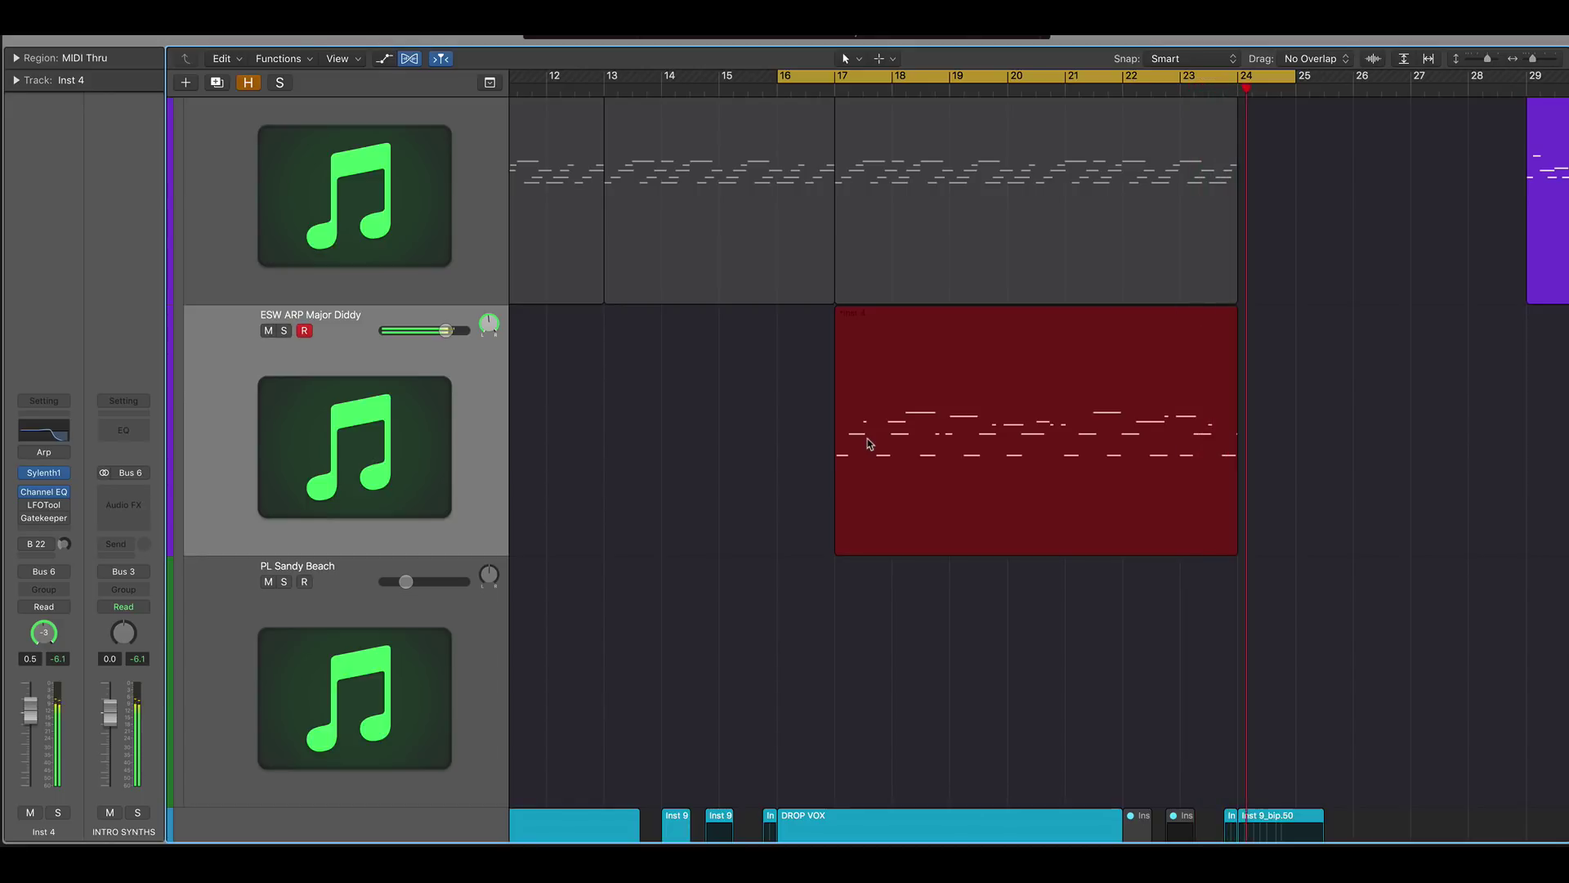
key("space")
Open the recorded melody in the Piano Roll with all notes selected, and set the cycle range to bars 17–25 during playback.
double_click(869, 444)
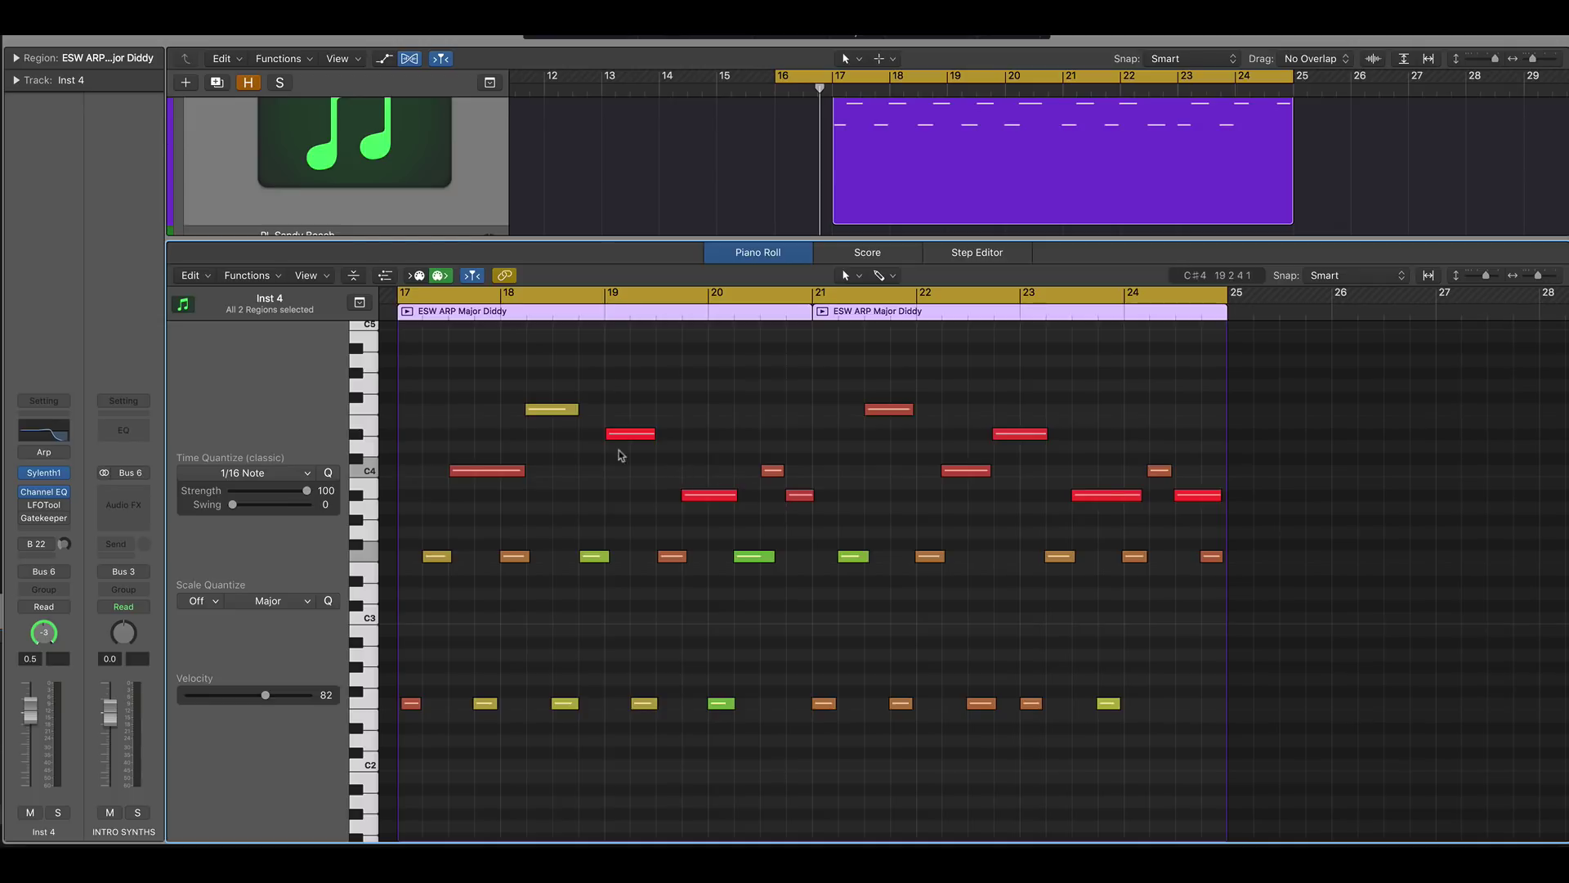
key("super+a")
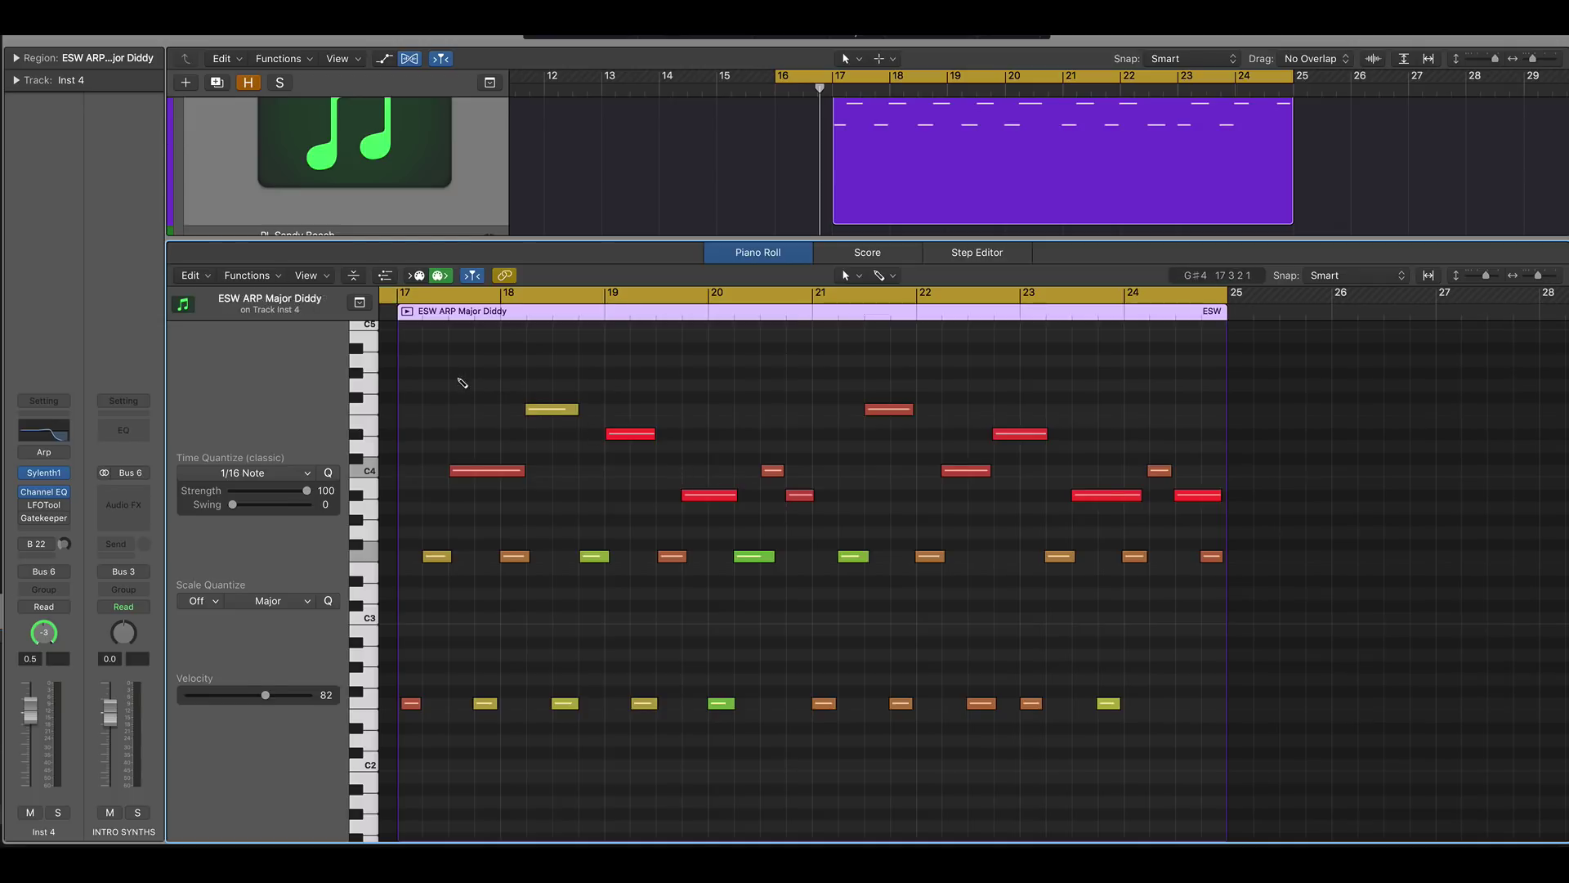
key("space")
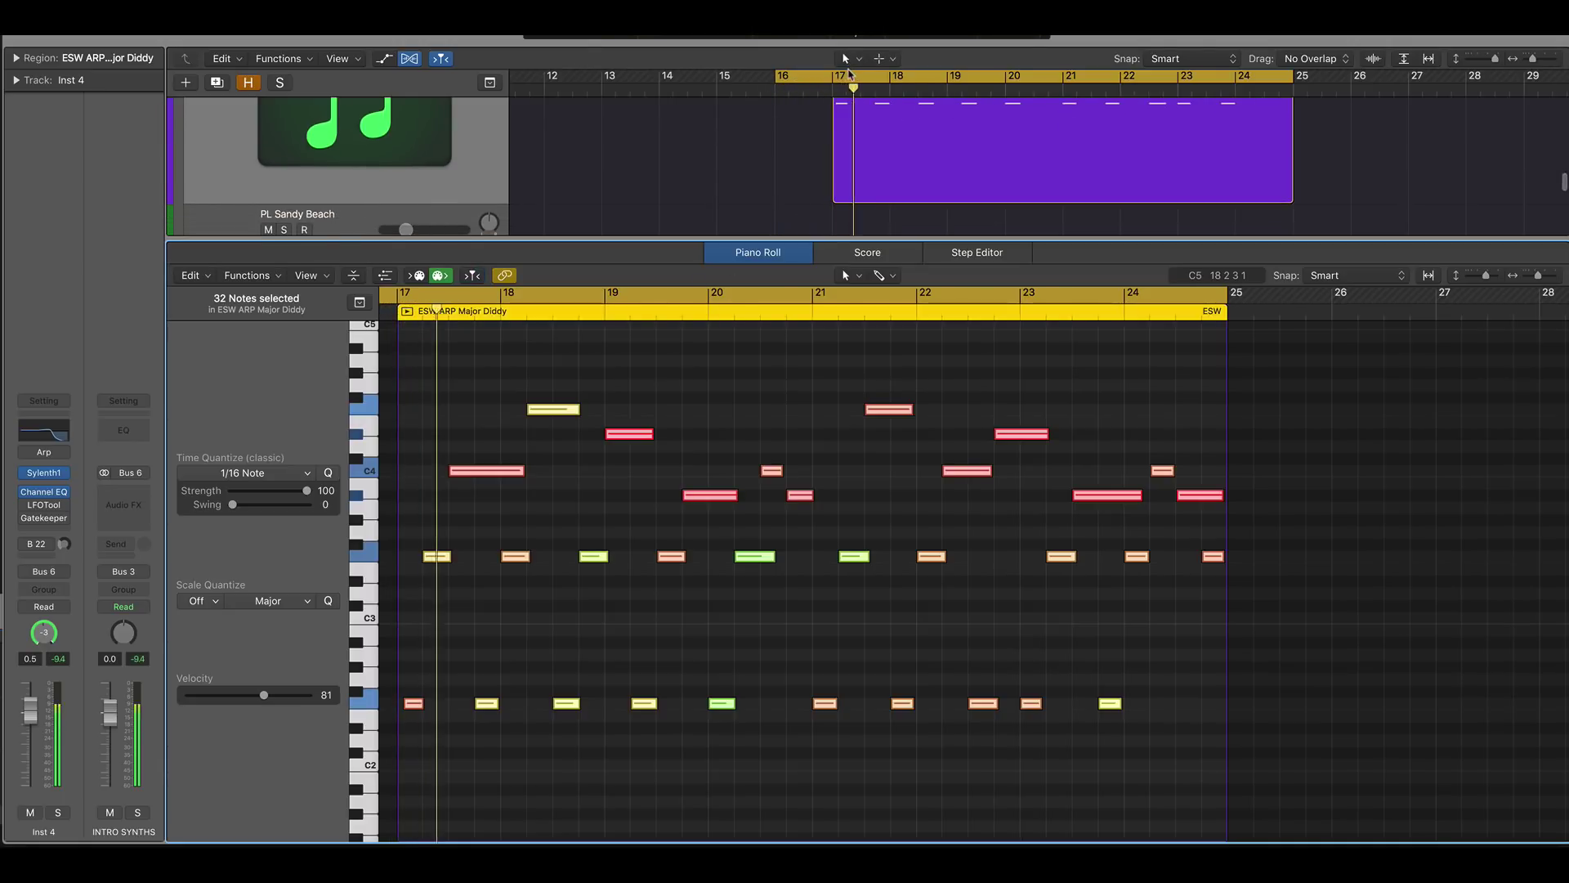
left_click_drag(836, 75, 1296, 79)
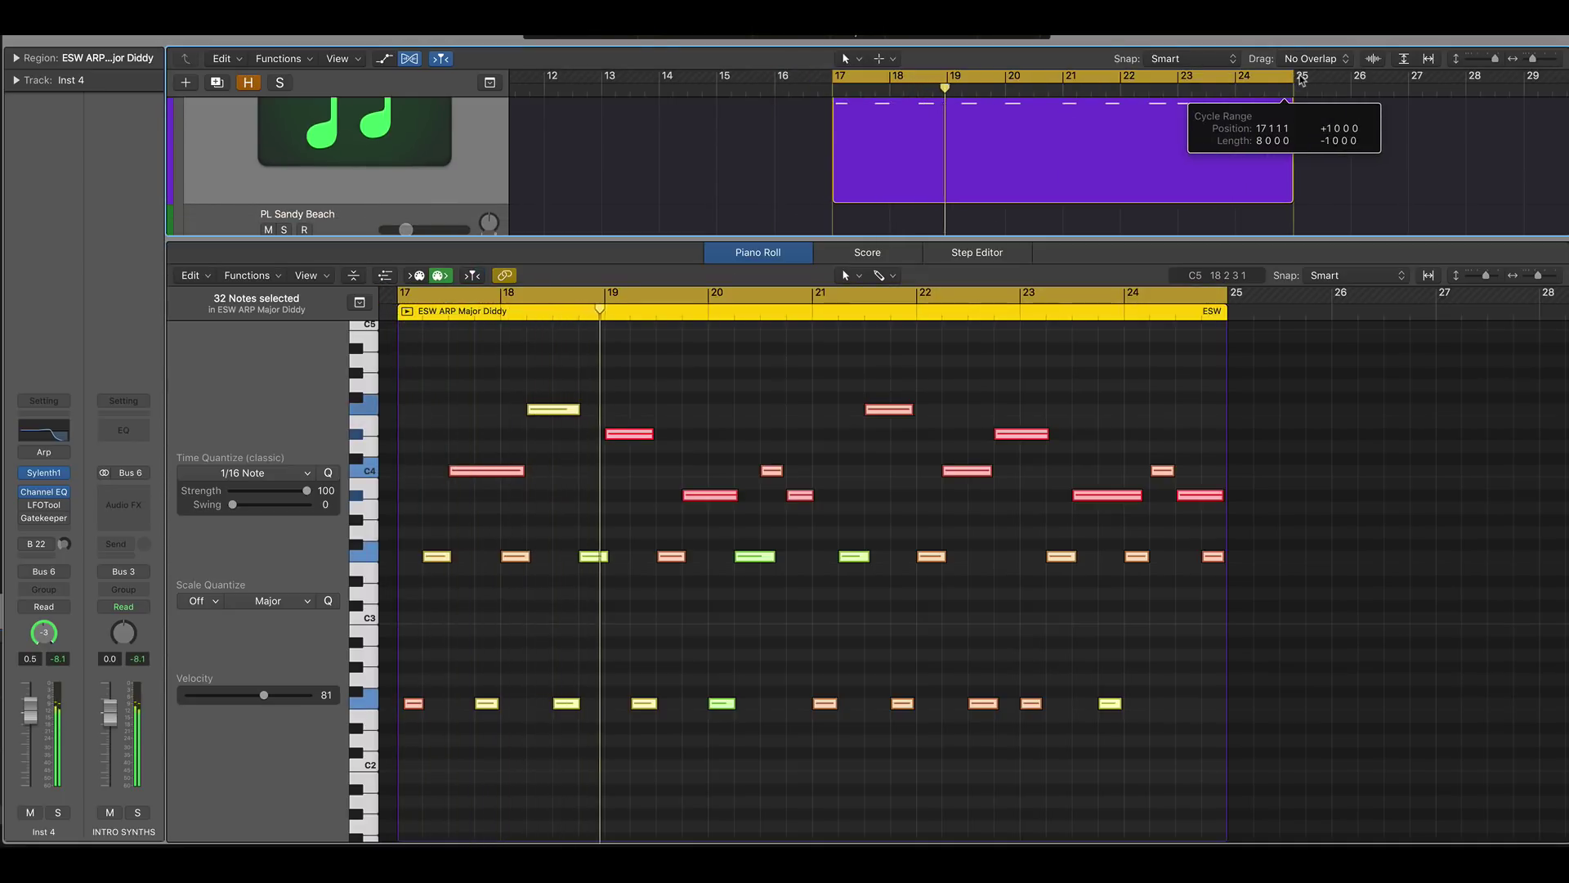
Move the first low note of the recorded melody to the start of bar 17.
scroll(1009, 360, "up", 5)
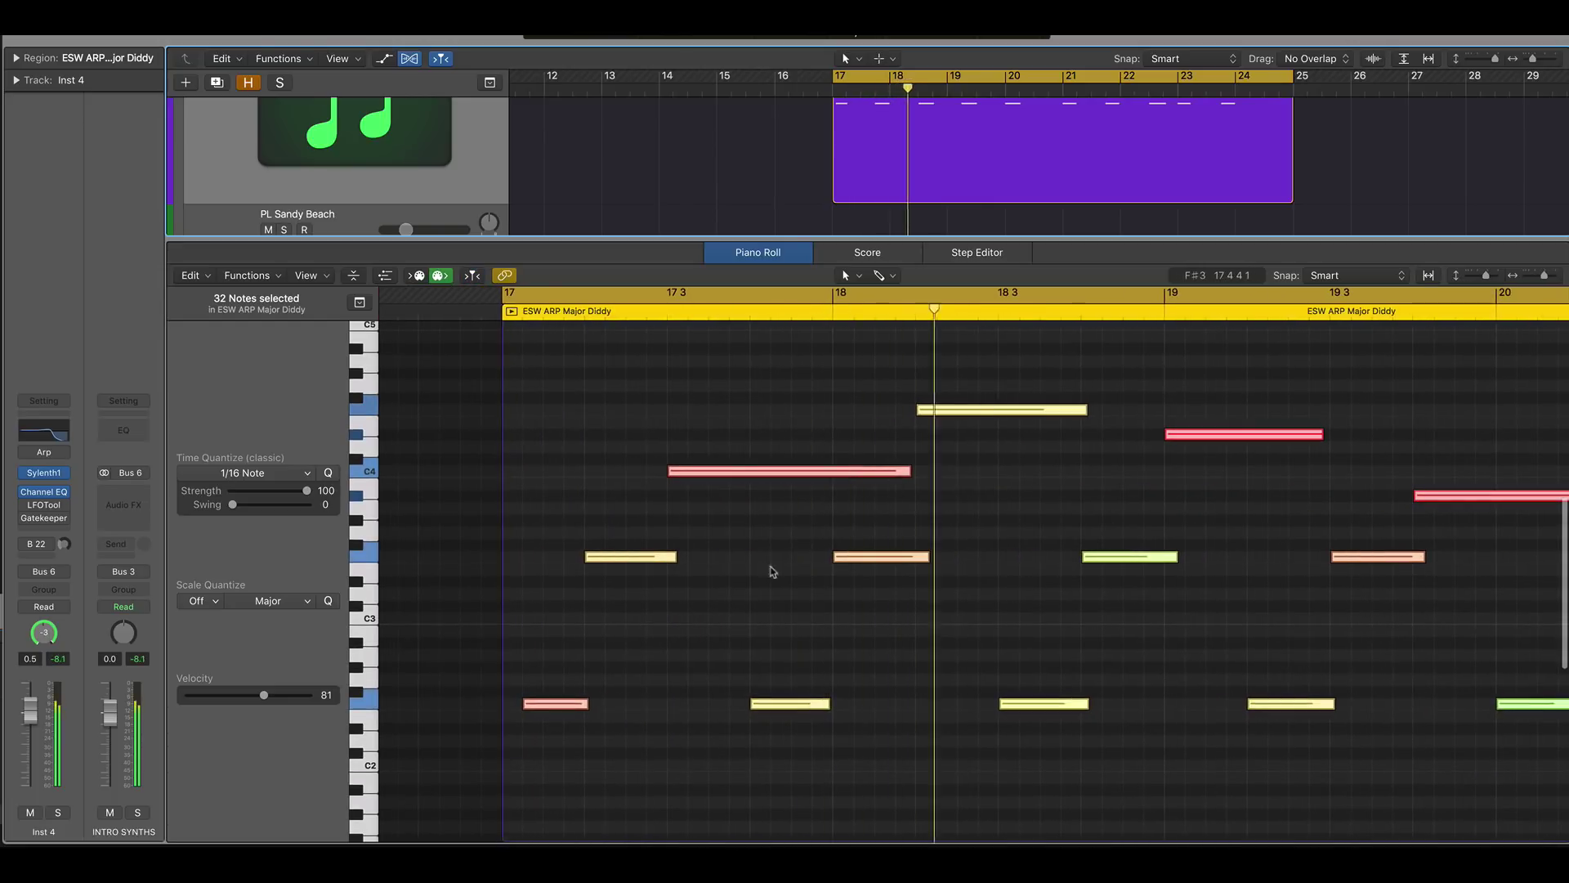
left_click(711, 603)
mouse_move(570, 708)
left_mouse_down()
mouse_move(552, 708)
mouse_move(579, 703)
left_mouse_up()
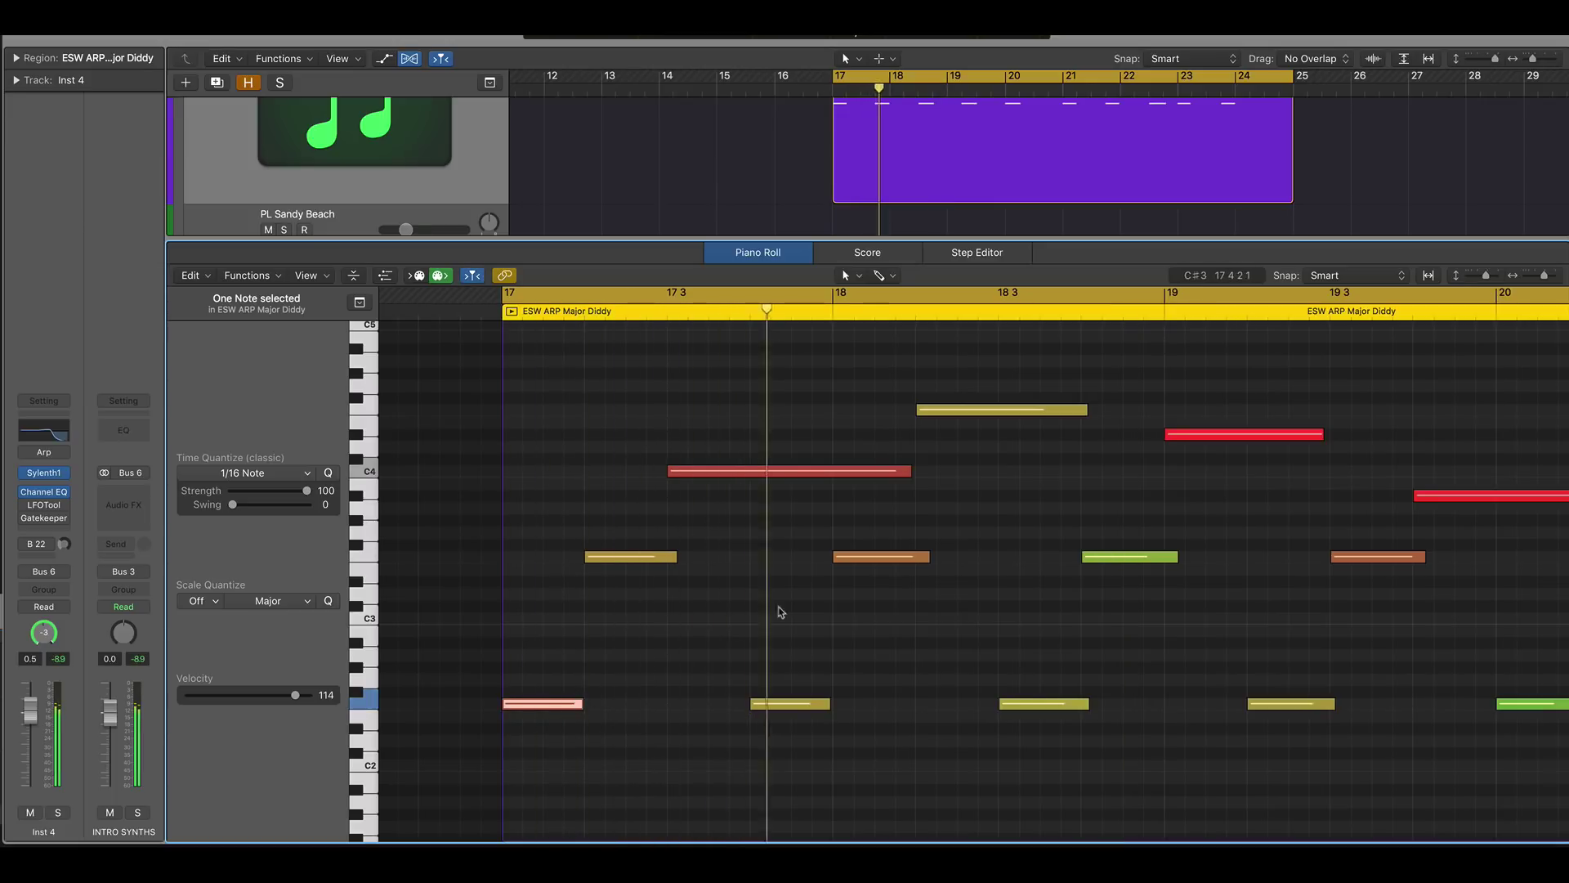
Select all notes and apply the Double Speed MIDI transform, dividing position and length by 2.
scroll(784, 612, "right", 6)
scroll(787, 611, "right", 4)
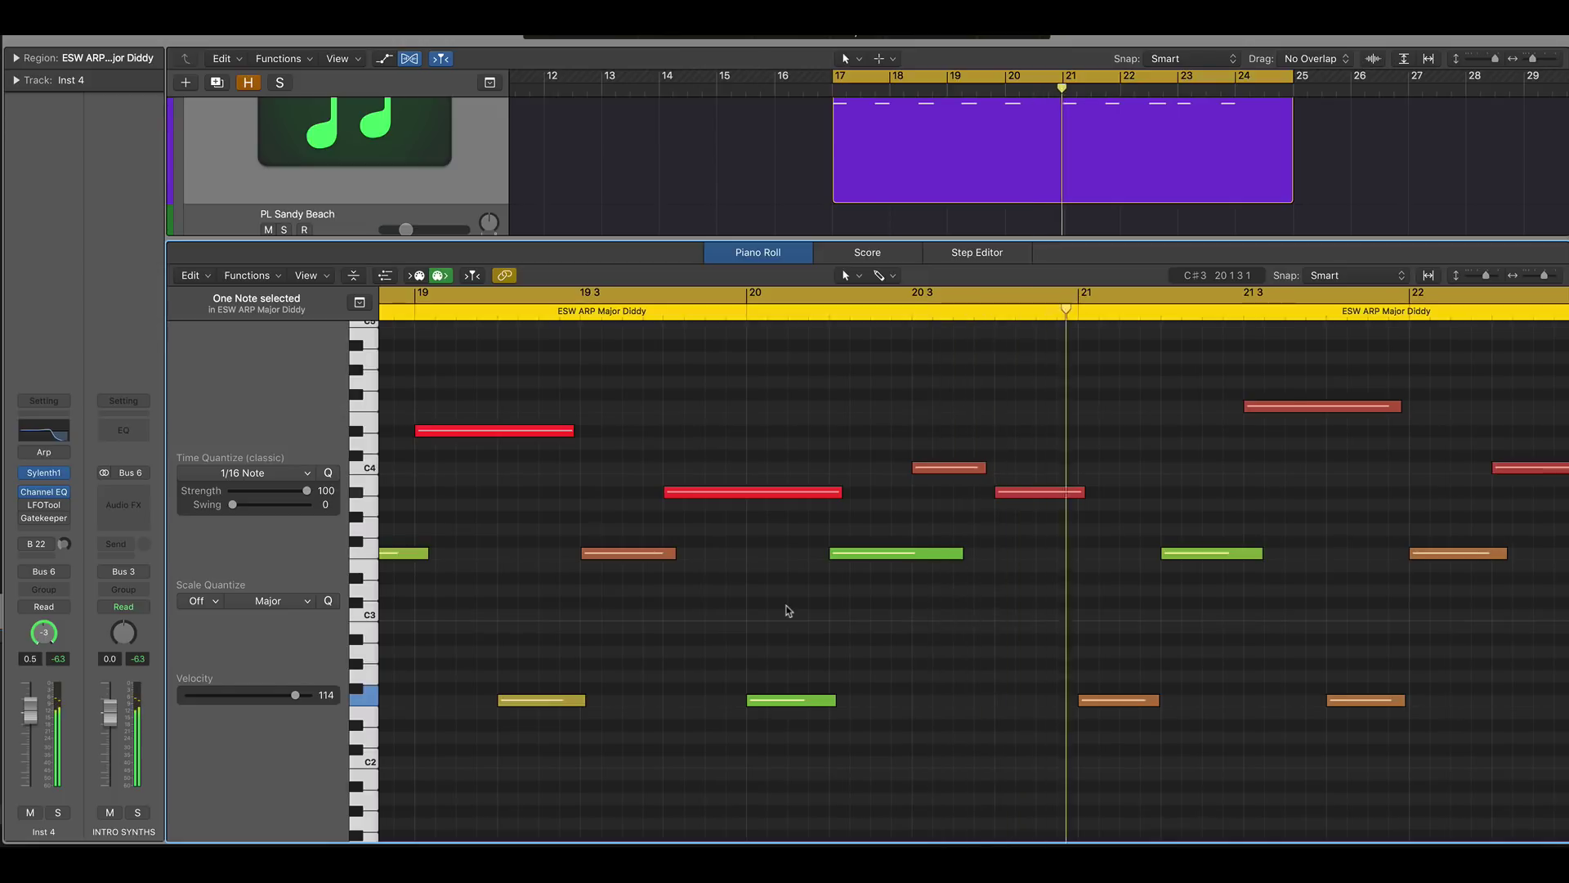
scroll(786, 612, "right", 3)
scroll(782, 523, "left", 5)
scroll(783, 519, "down", 10)
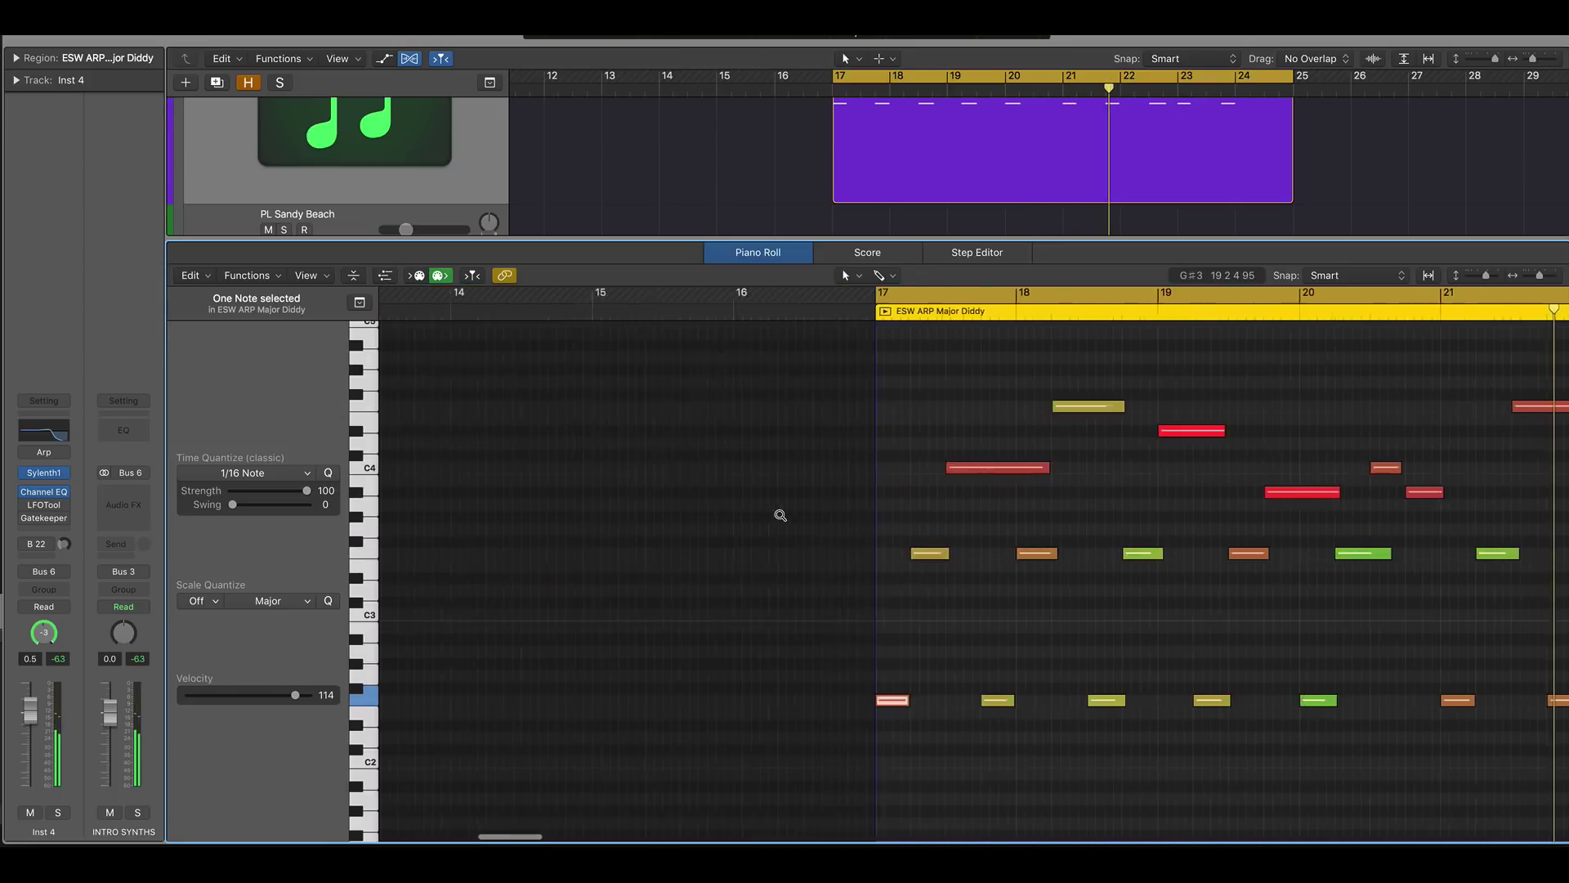
key("super+a")
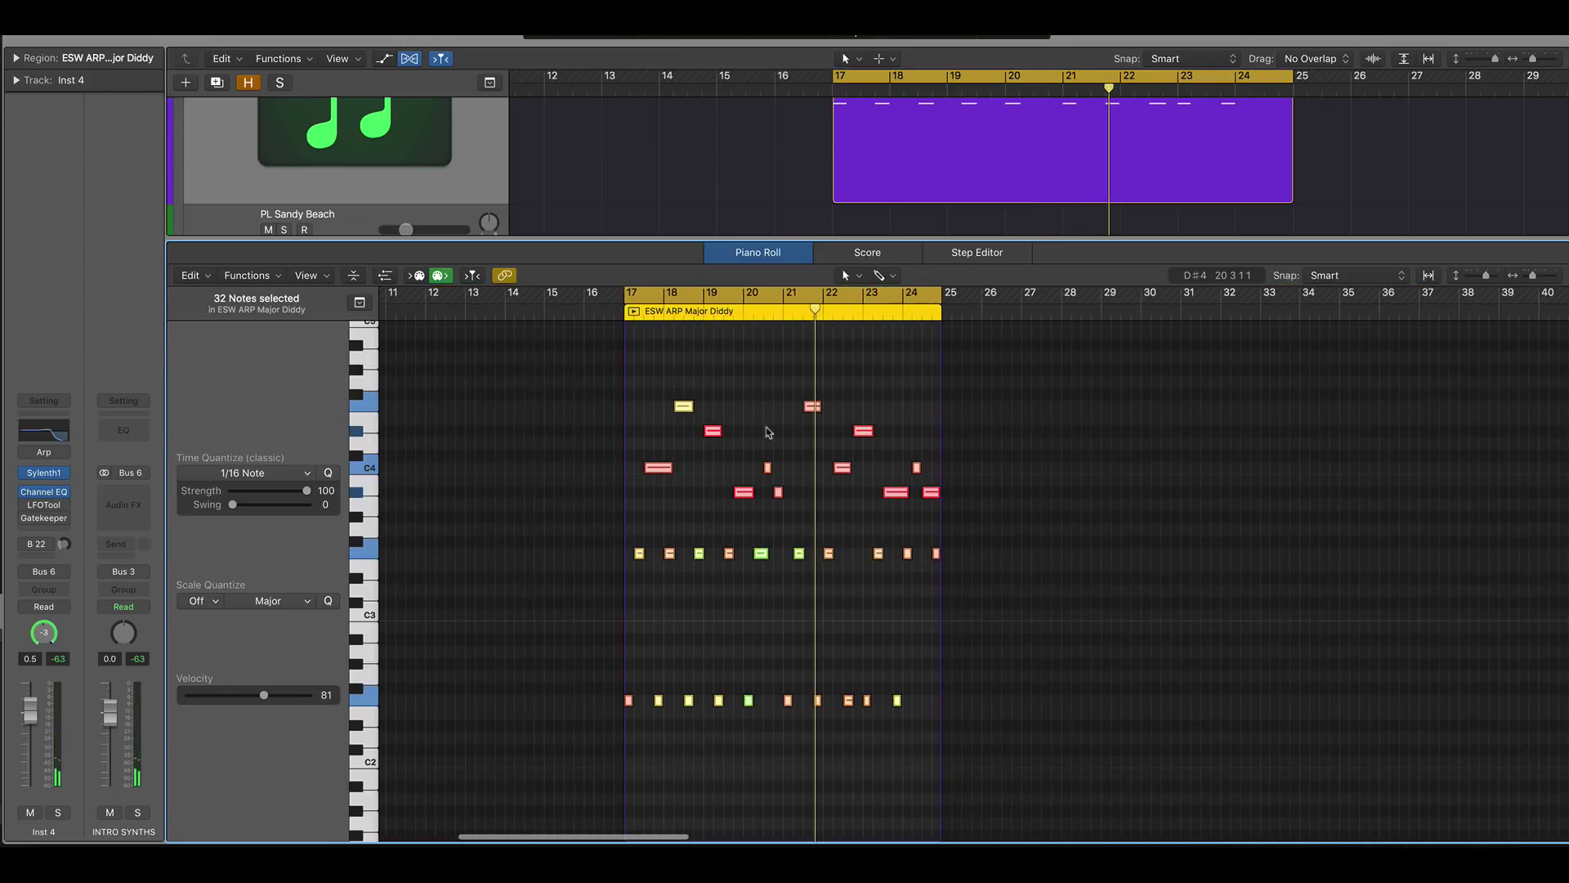
left_click(239, 276)
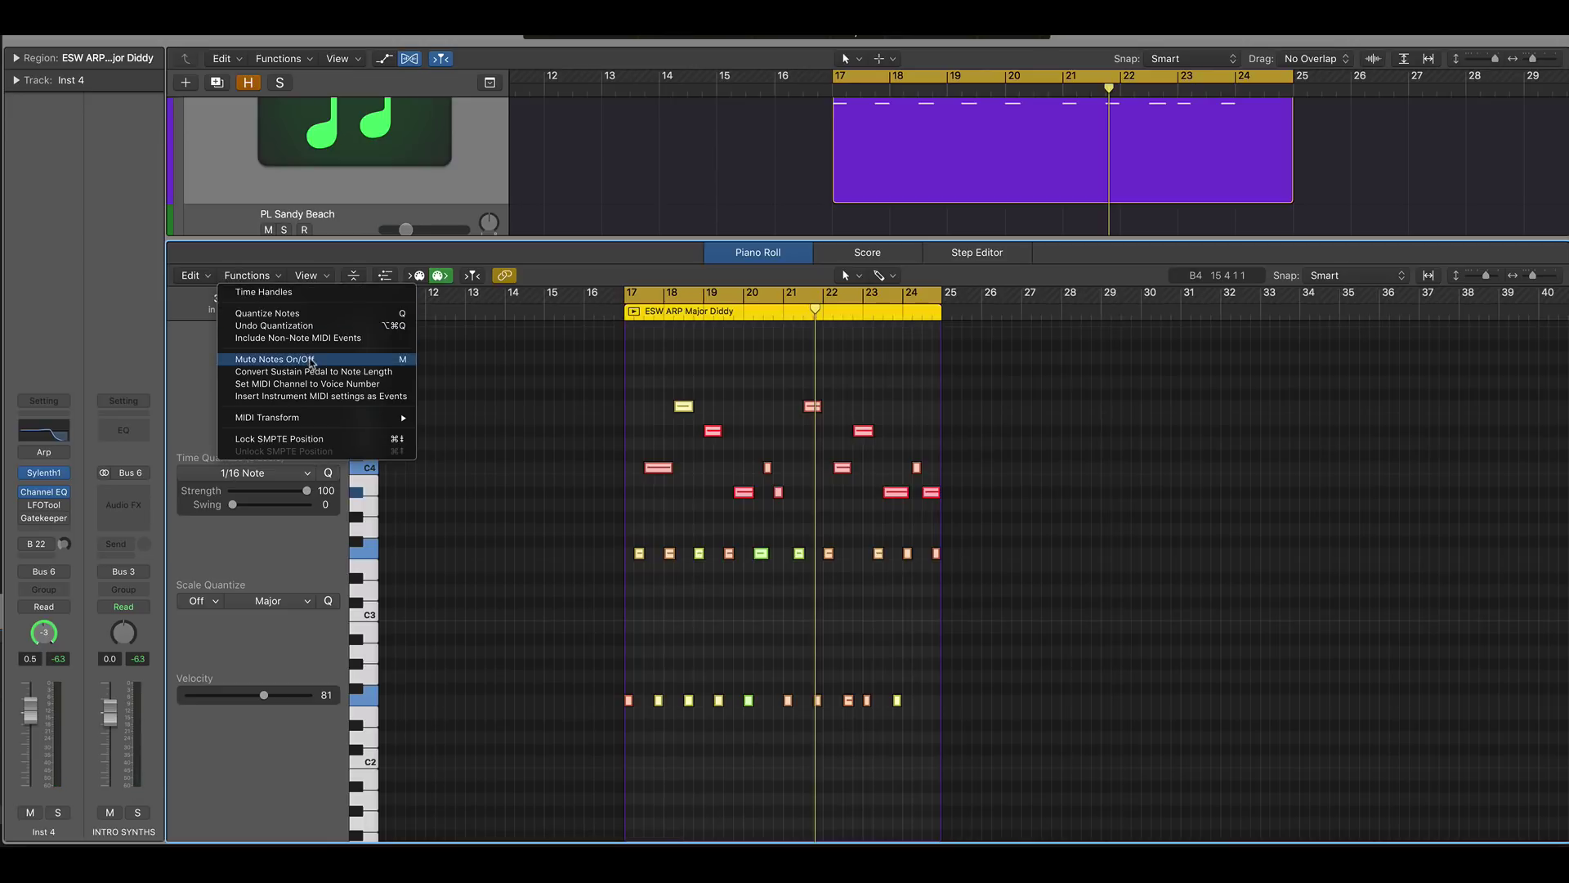
mouse_move(311, 420)
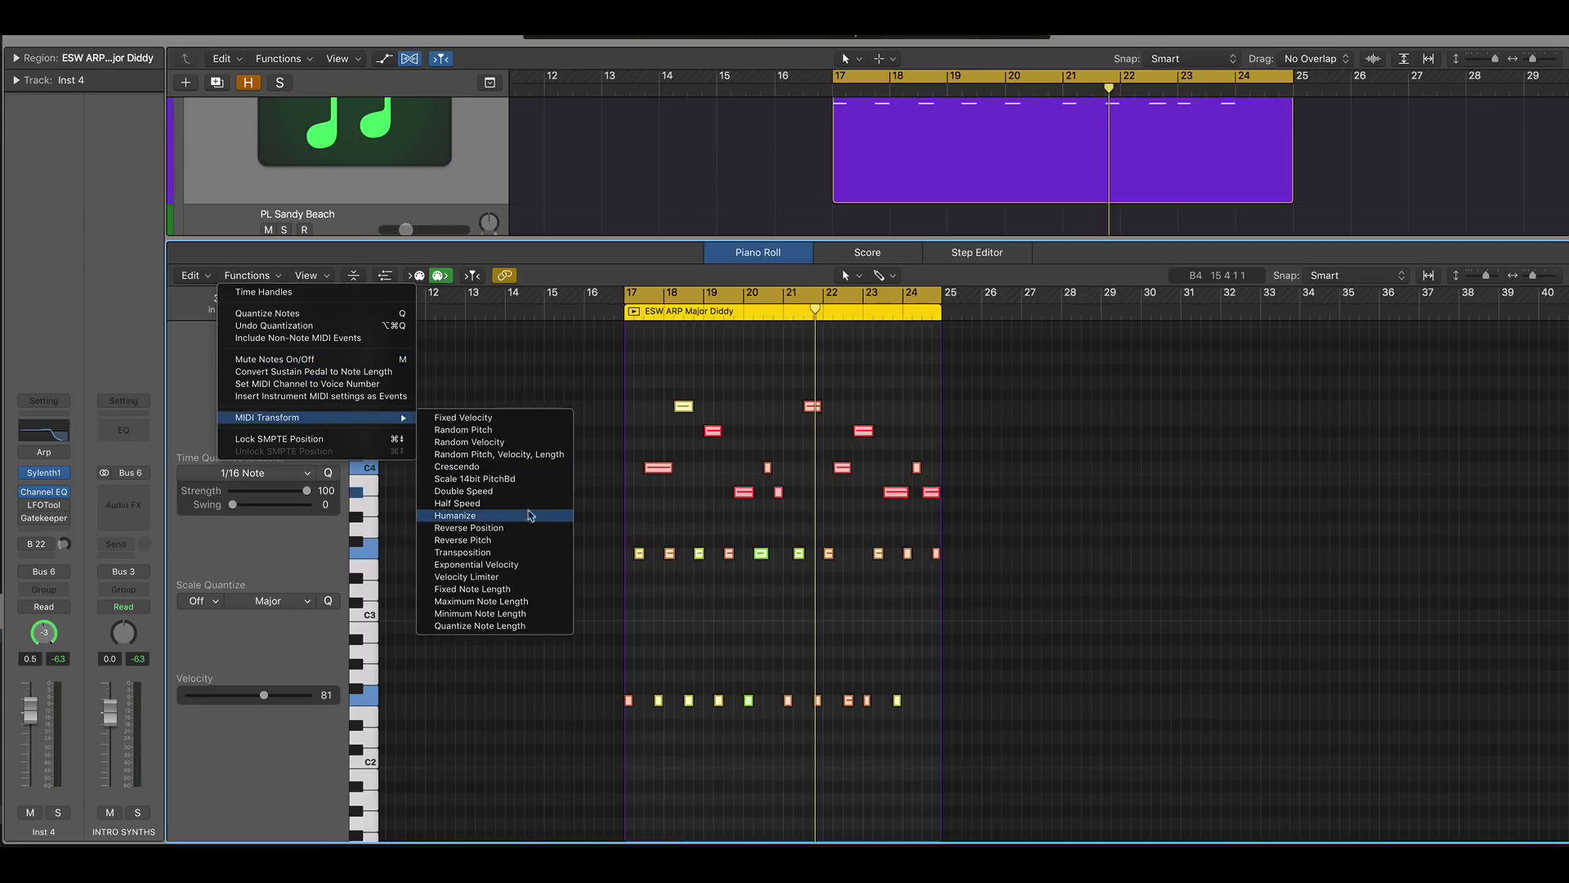
left_click(508, 491)
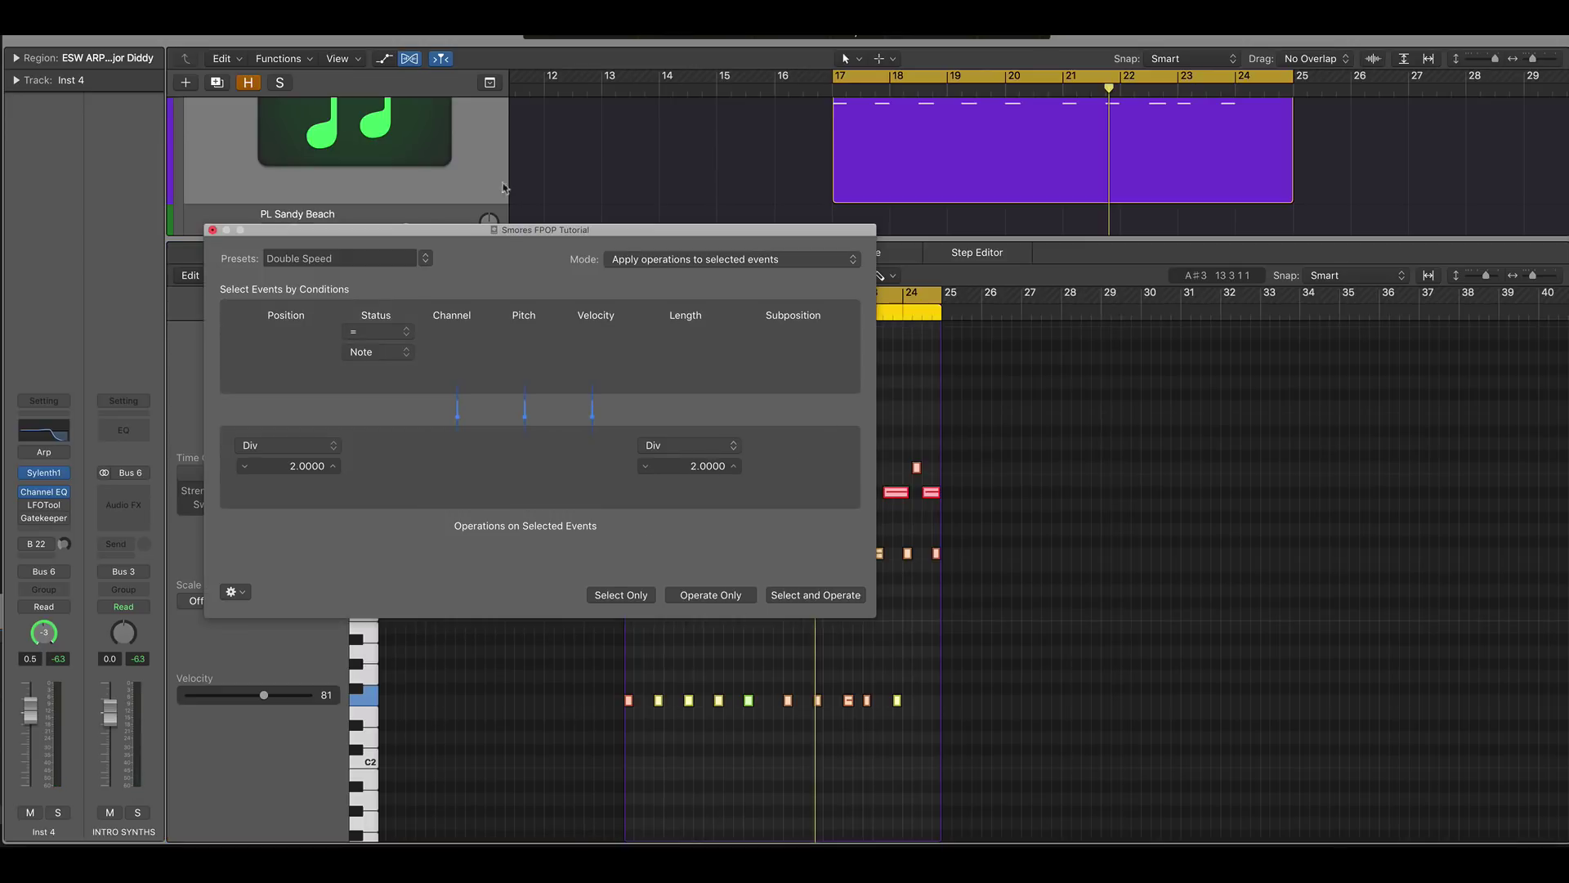
left_click(805, 599)
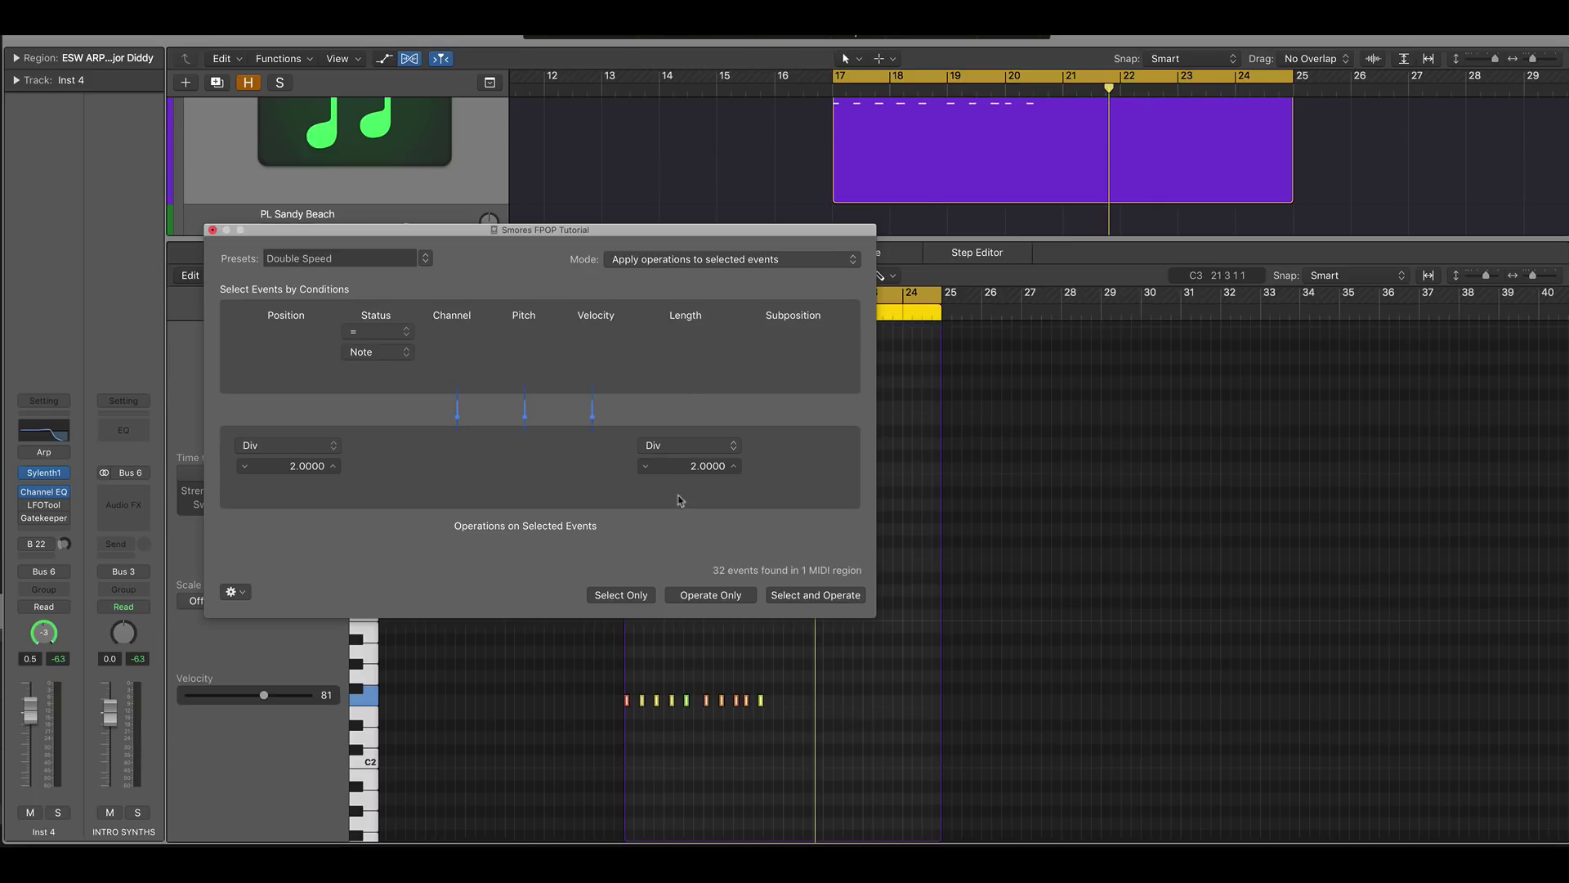
left_click(212, 230)
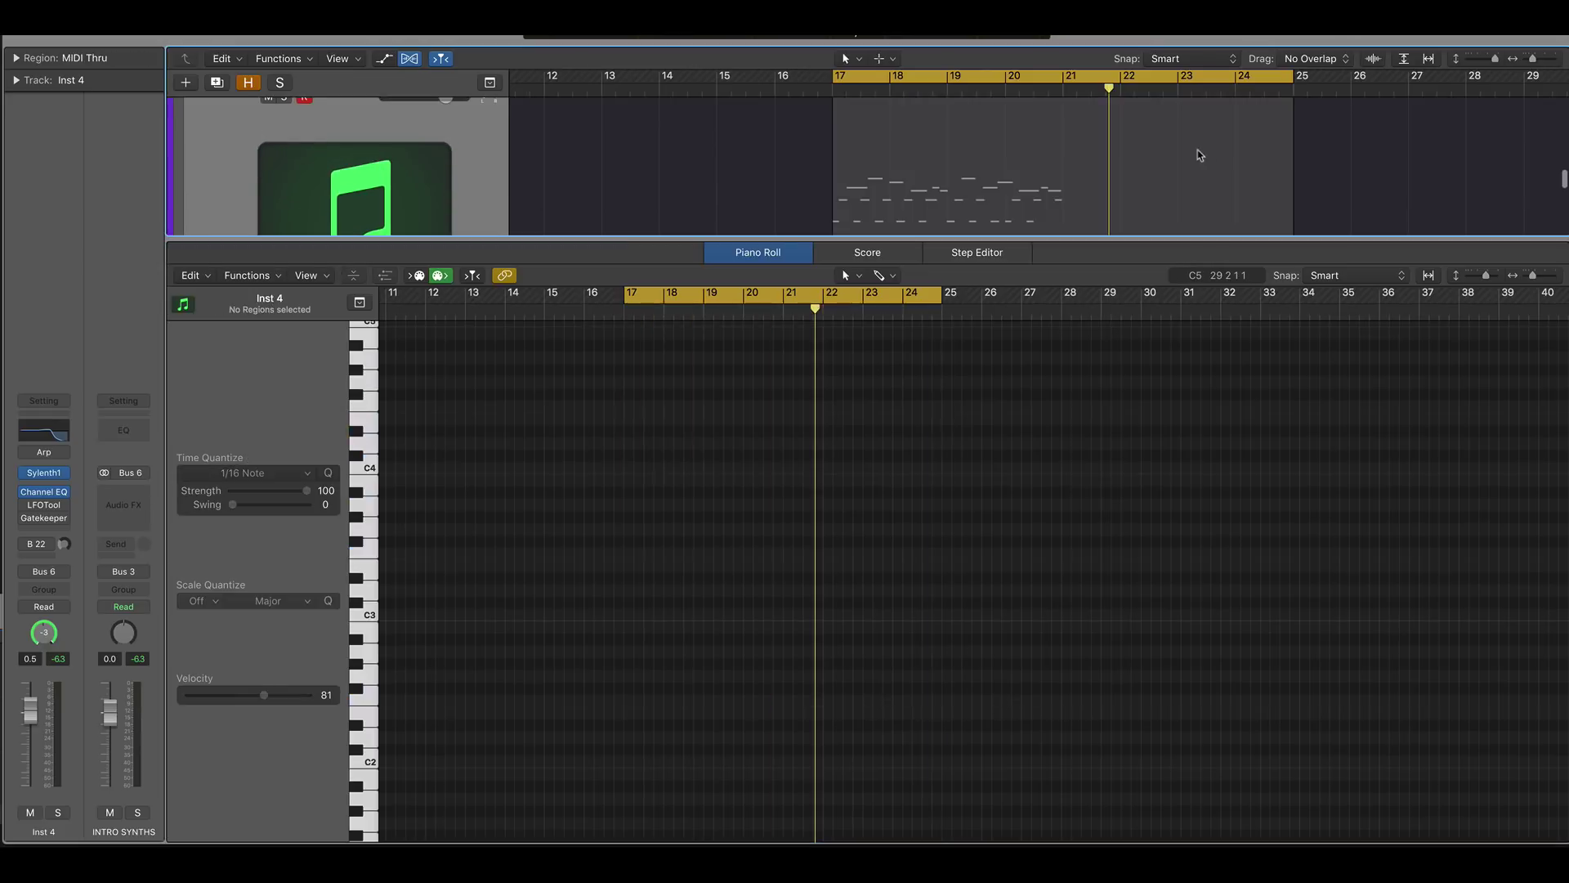
Split the region at bar 21 and delete its empty second half.
key("t")
key("i")
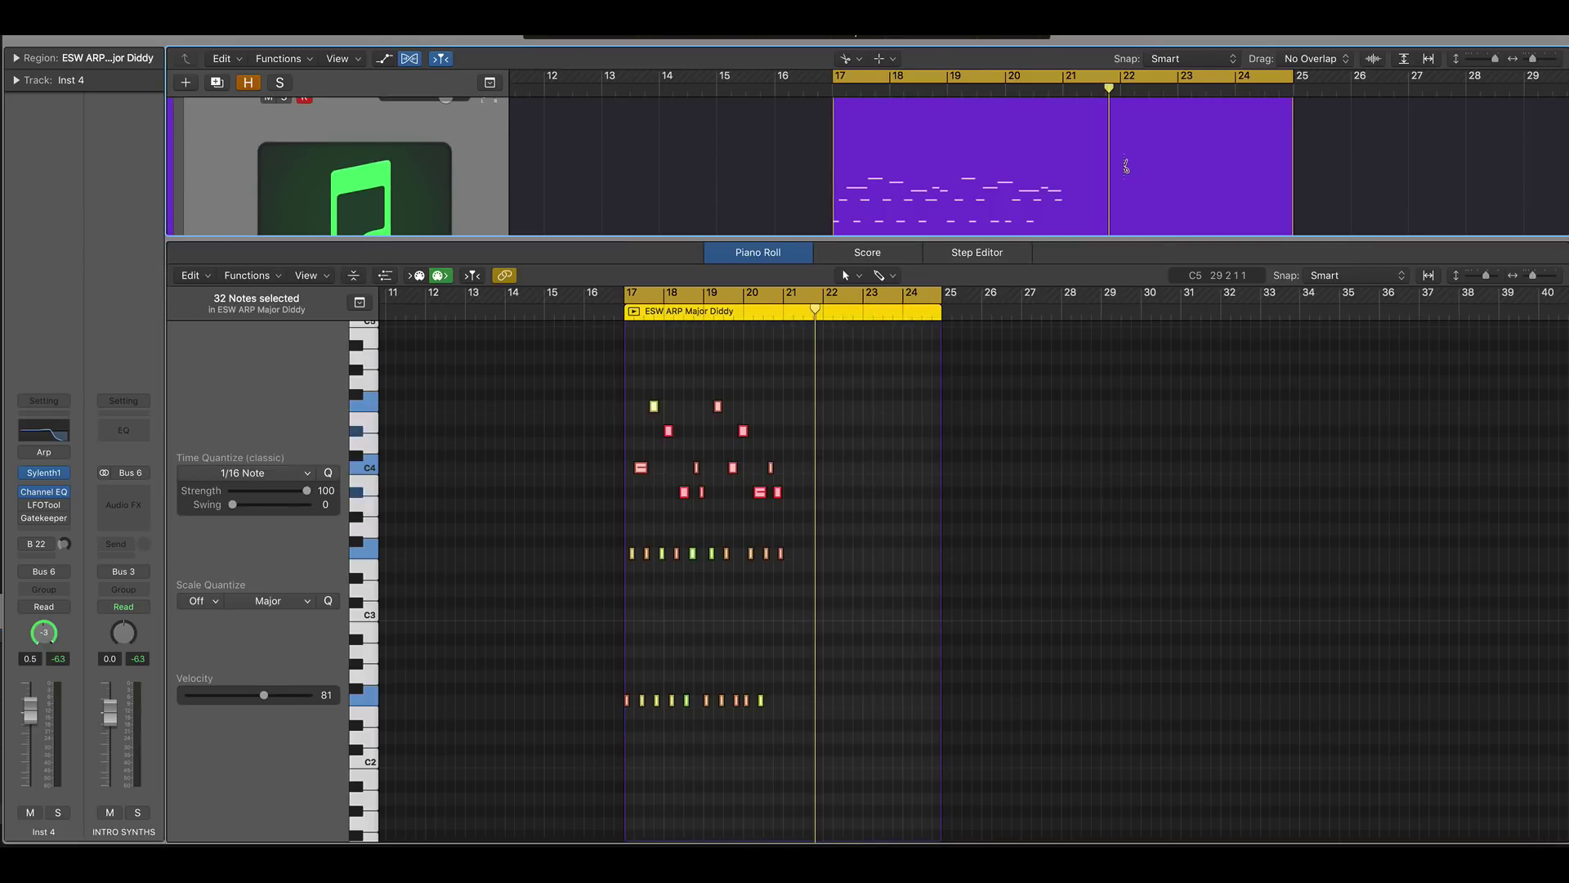
left_click(1064, 167)
key("t")
key("Escape")
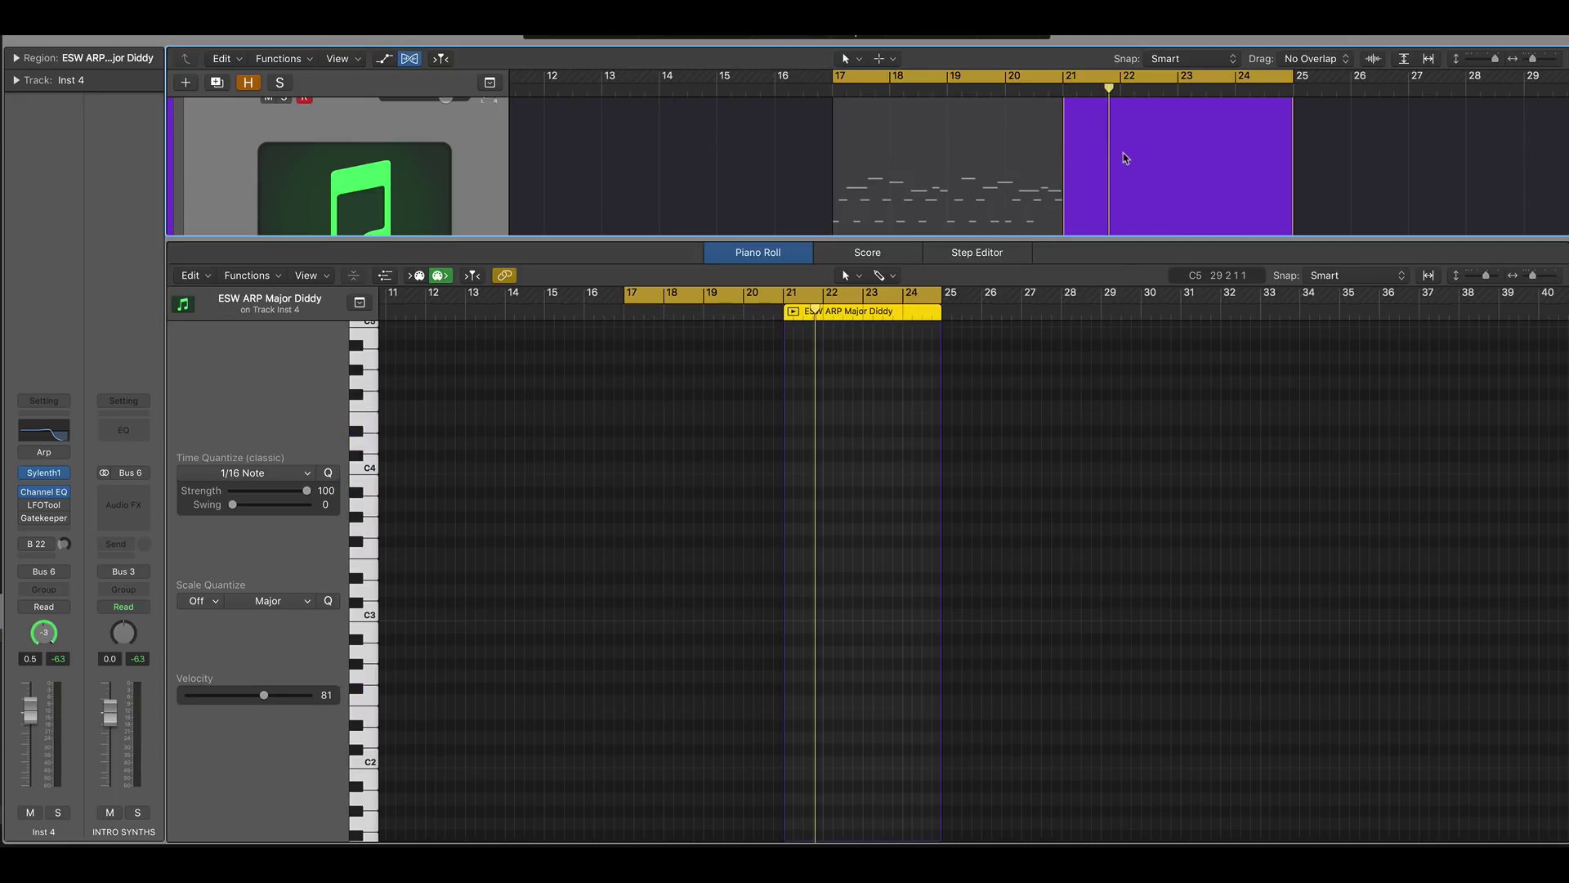
Copy the four-bar region to bar 21 and join the two regions into one spanning bars 17–25.
left_click(986, 172)
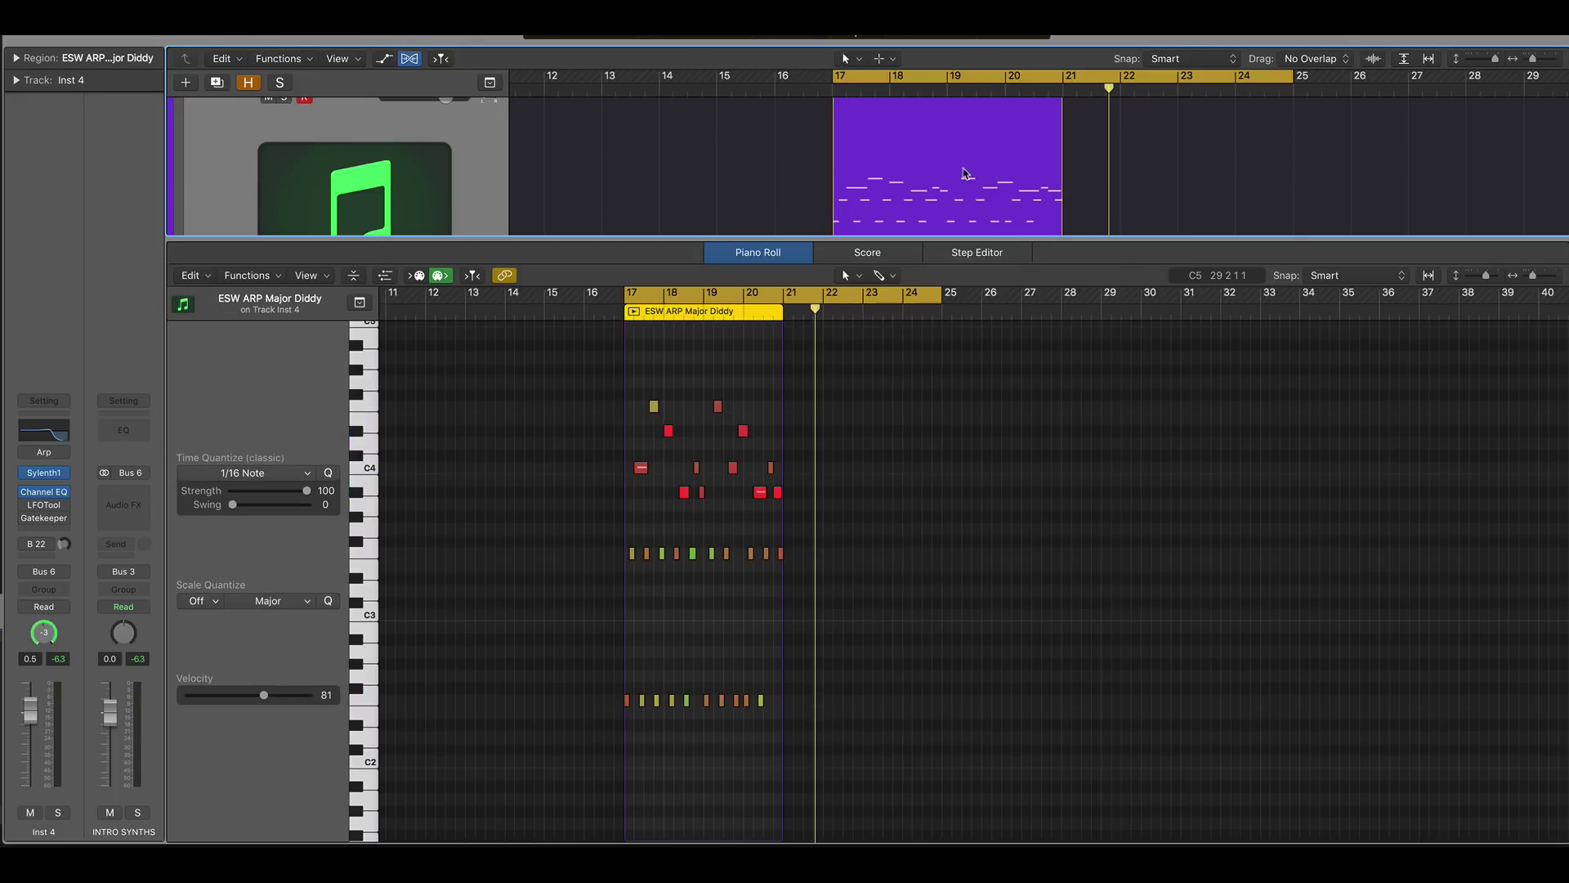
left_click_drag(944, 168, 1177, 167)
left_click(1006, 159, "shift")
right_click(1005, 159)
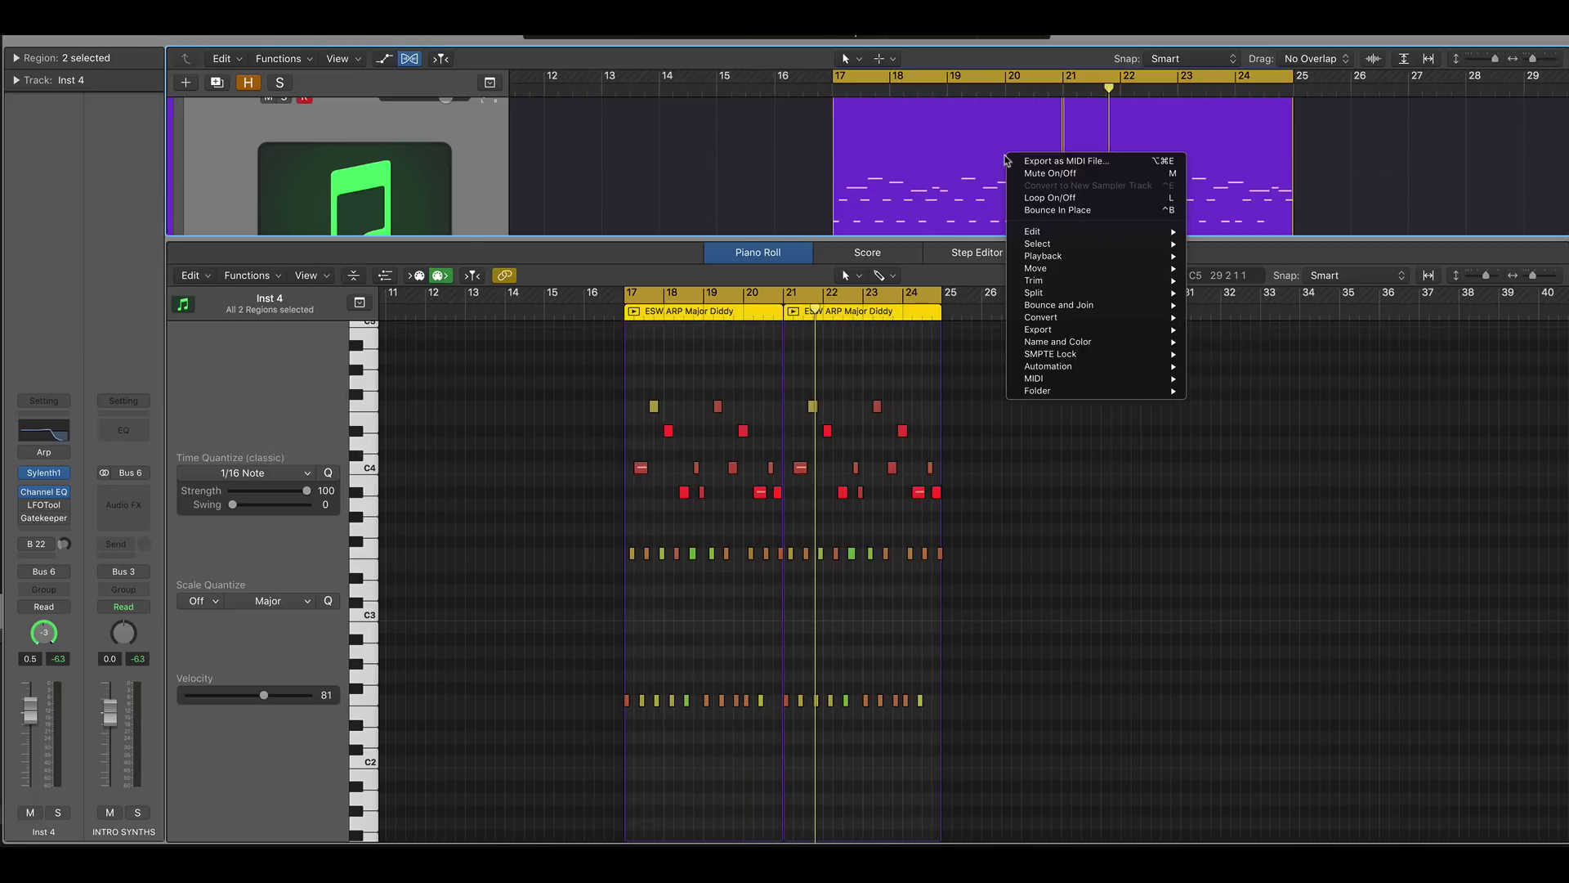
left_click(777, 152)
key("super+j")
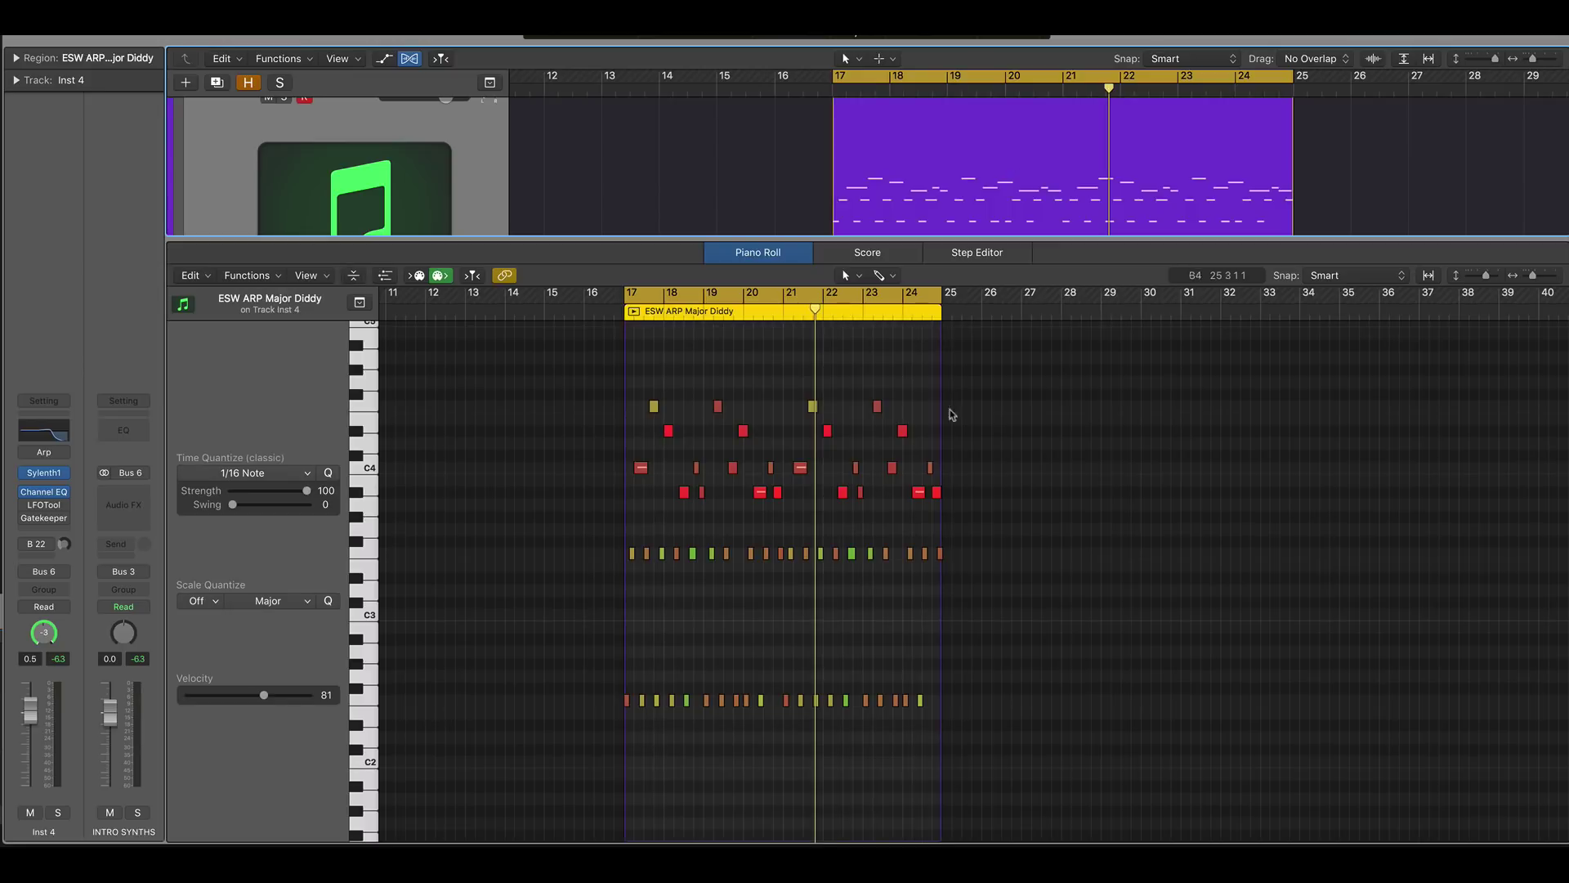
Play back the joined melody in the Piano Roll and review the arpeggiator settings in its Sylenth1 instrument.
key("super+Right")
key("super+Right")
key("super+Right")
right_click(881, 507)
key("Escape")
scroll(816, 459, "left", 5)
key("shift+space")
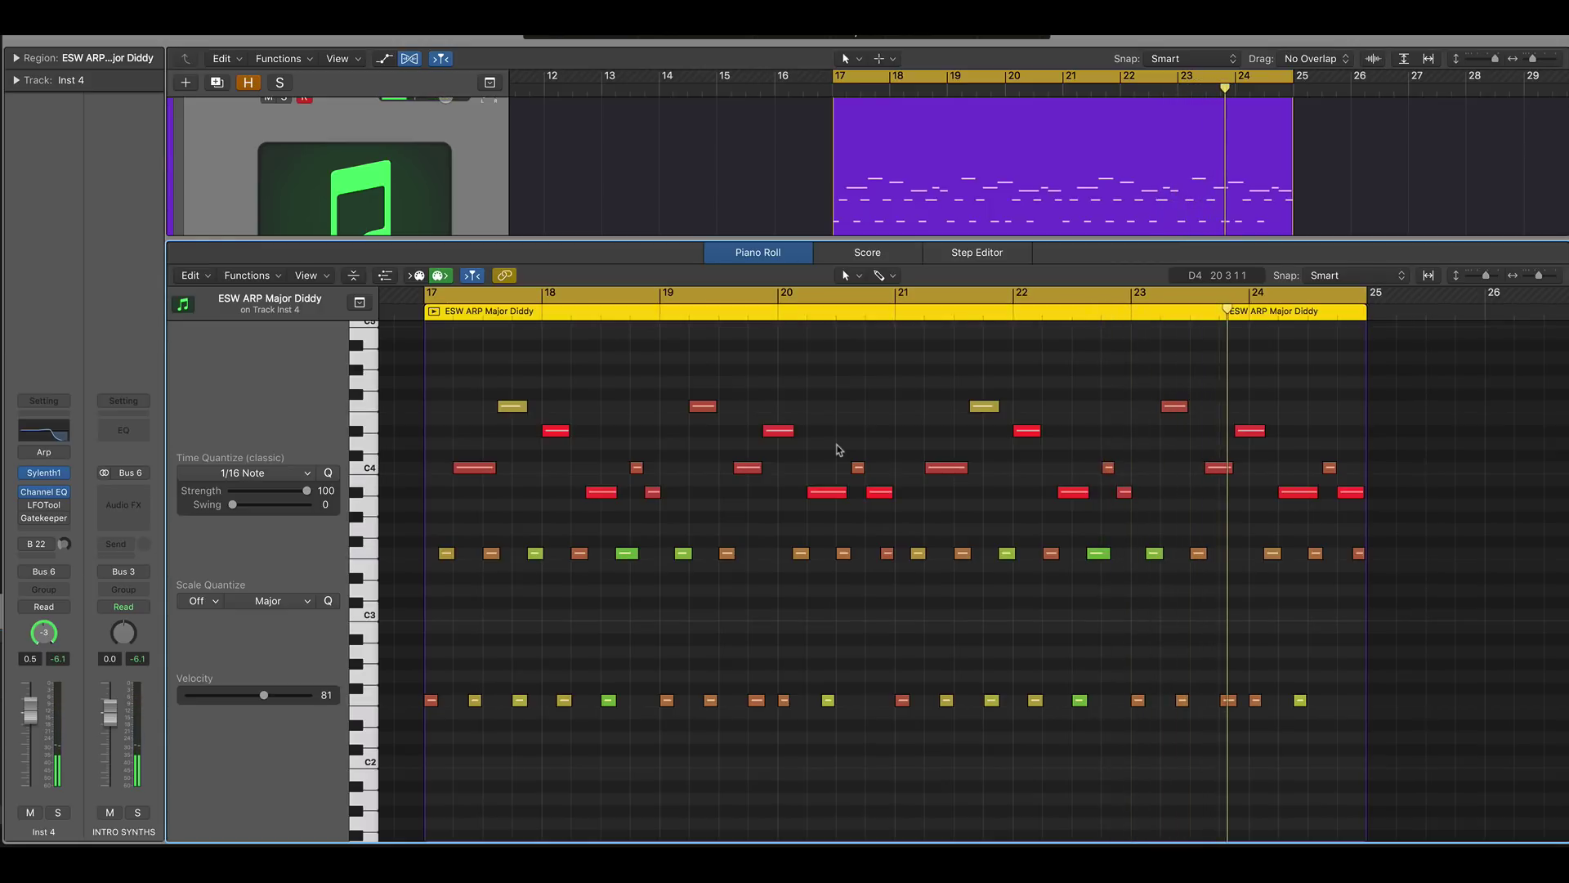
key("space")
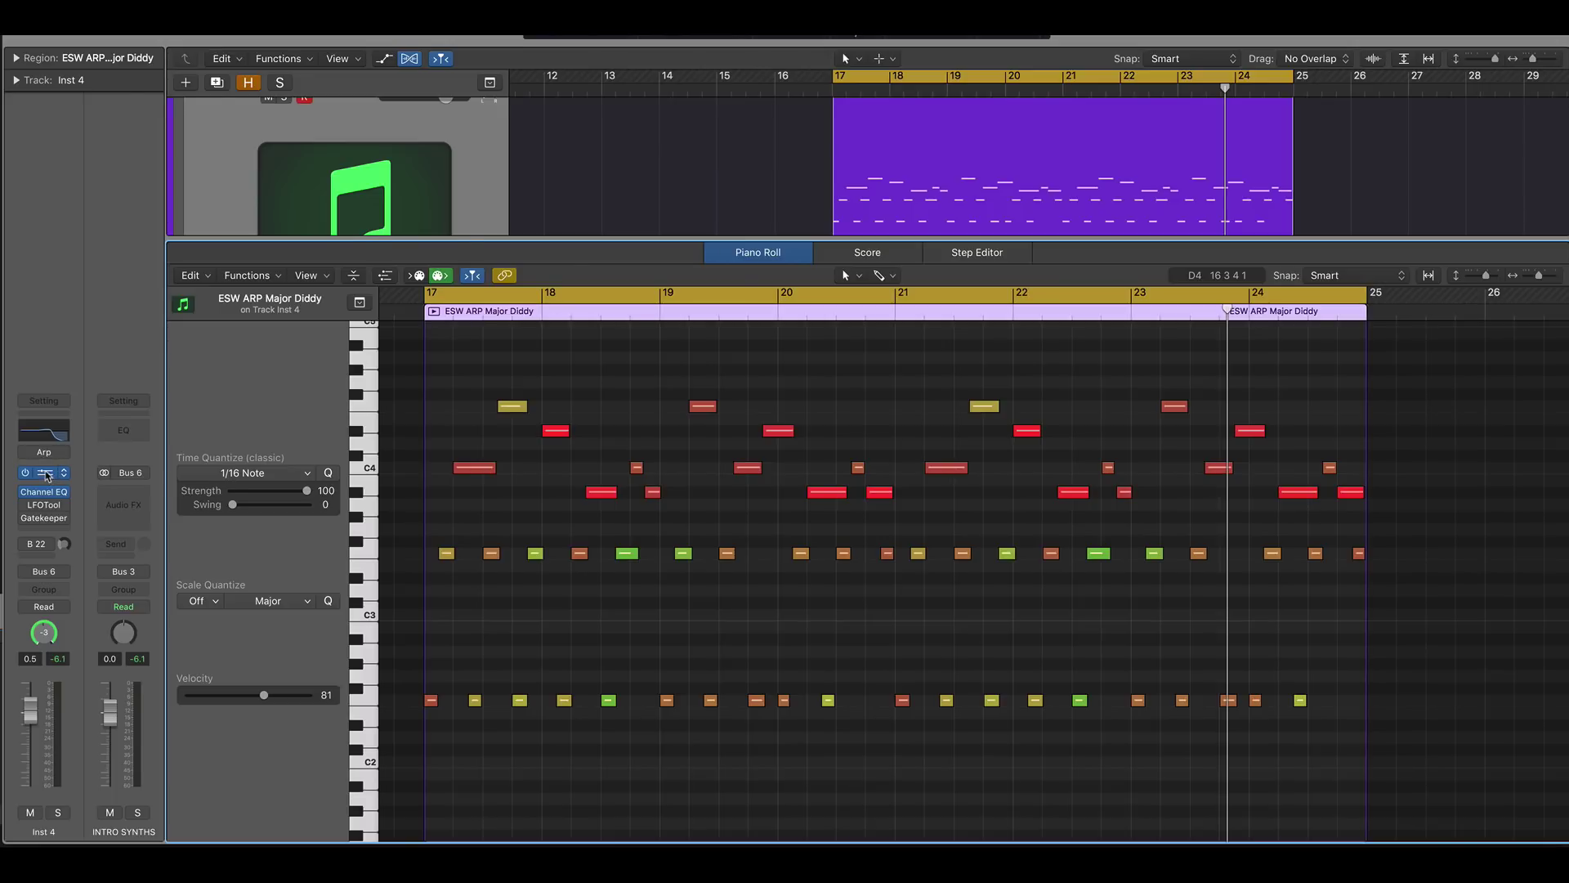
left_click(47, 476)
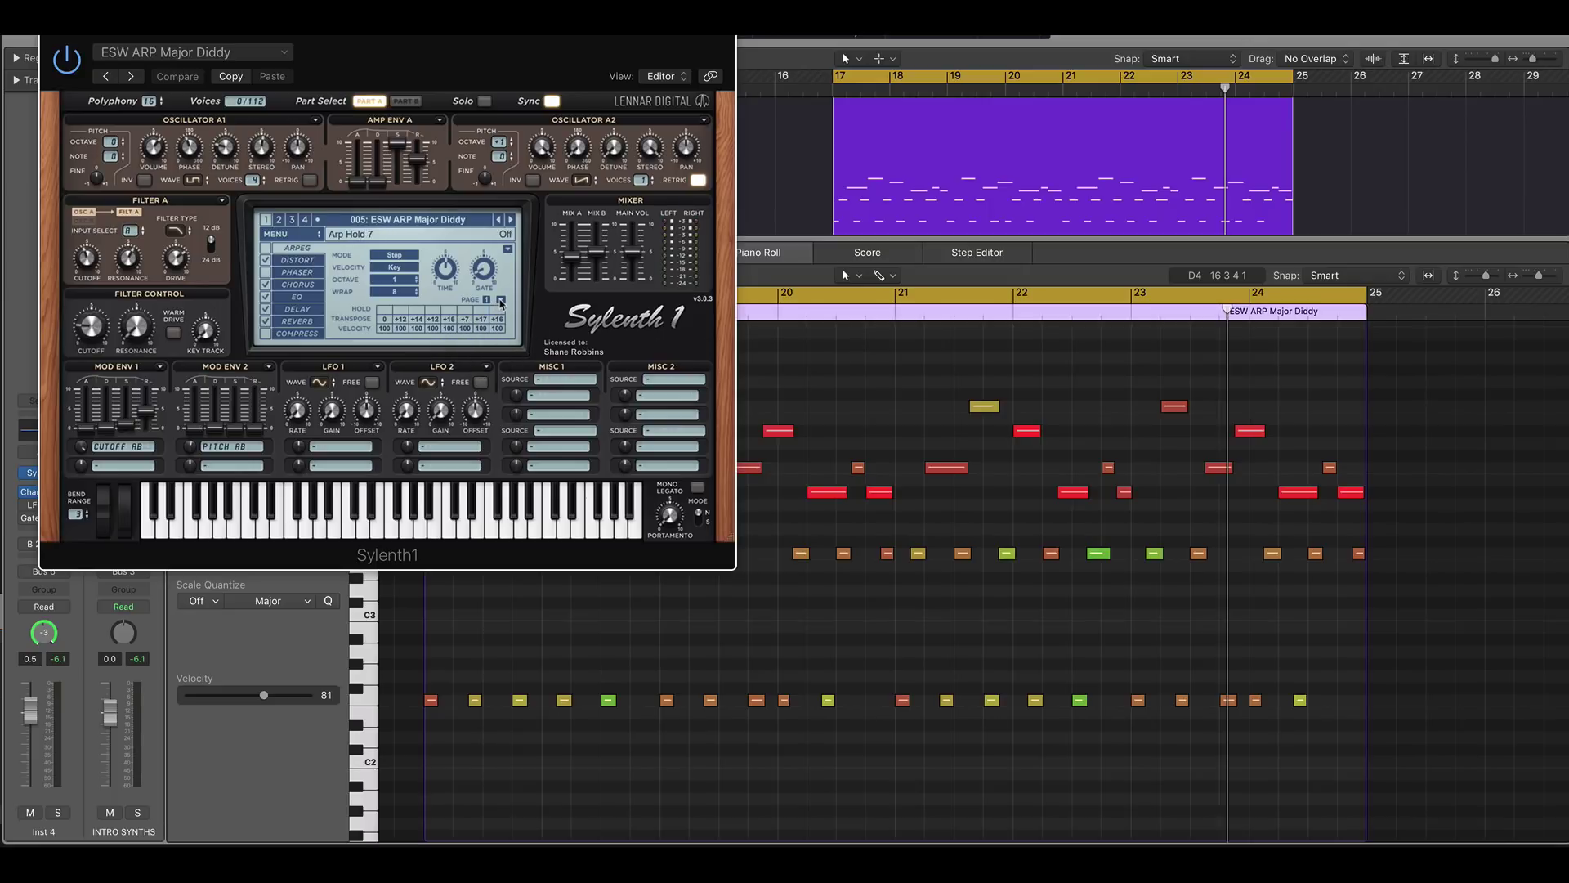
left_click(48, 43)
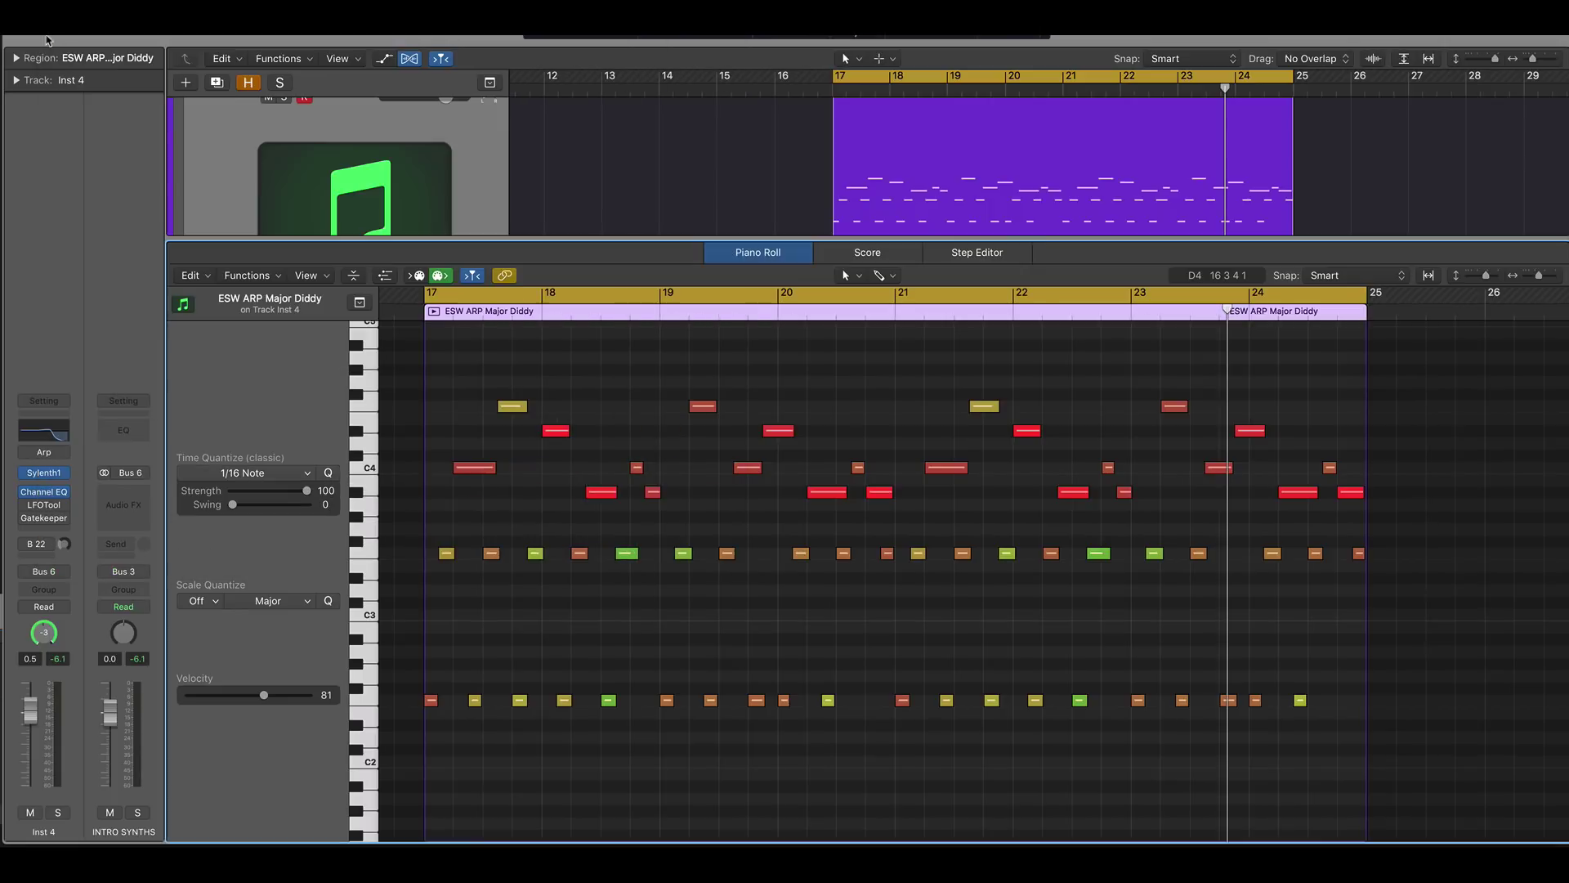
Set the cycle range to bars 16–25 and the arp track's volume to 0.0 dB.
left_click(764, 216)
left_click_drag(797, 79, 1302, 105)
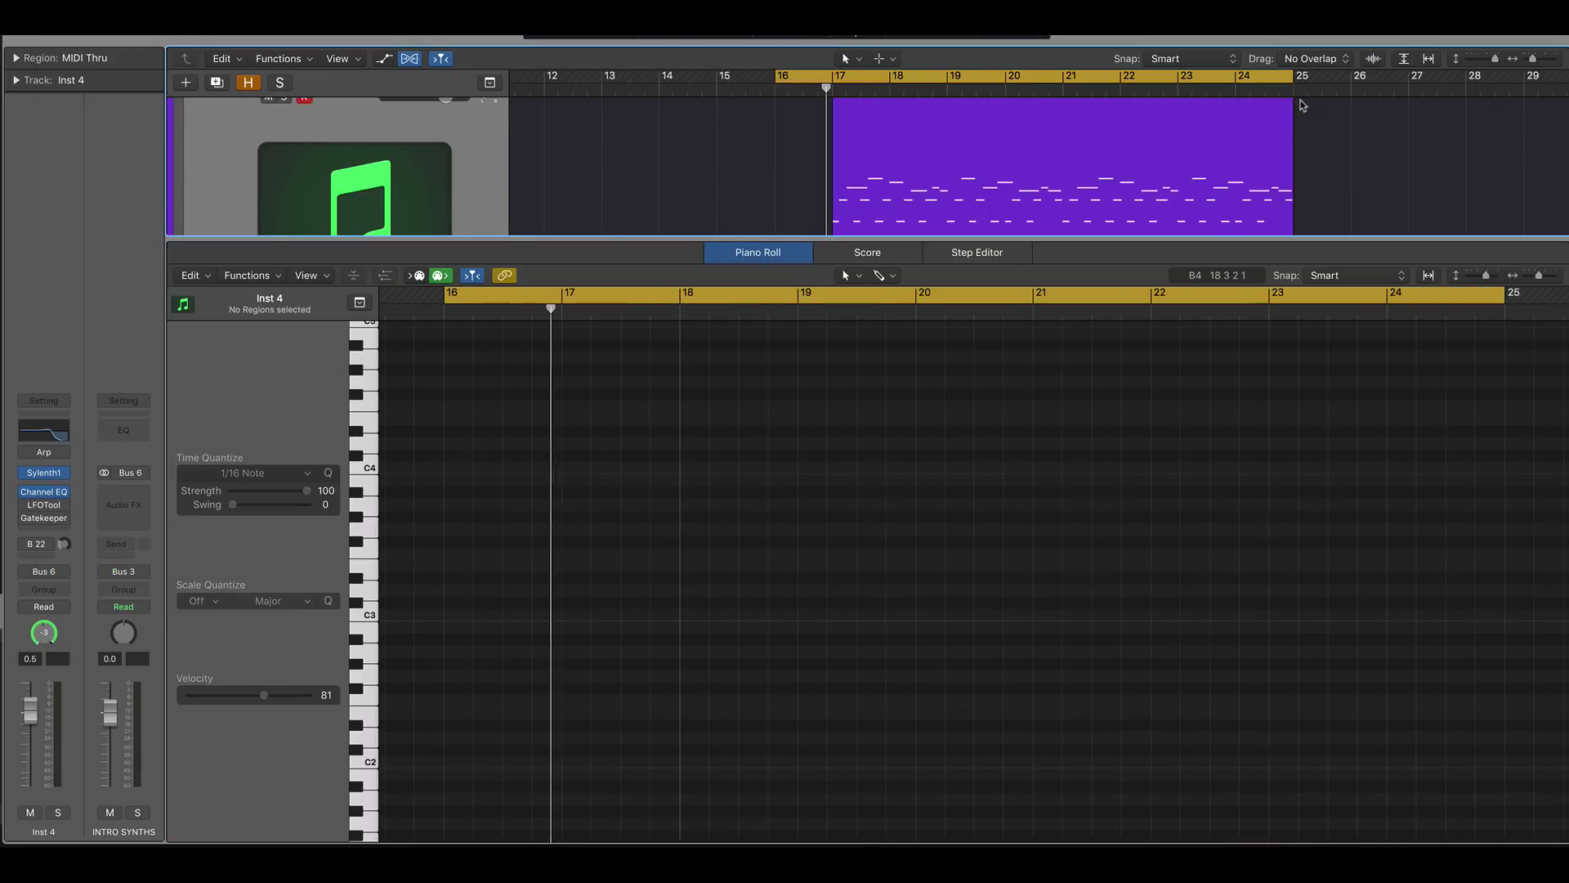
left_click_drag(43, 708, 44, 711)
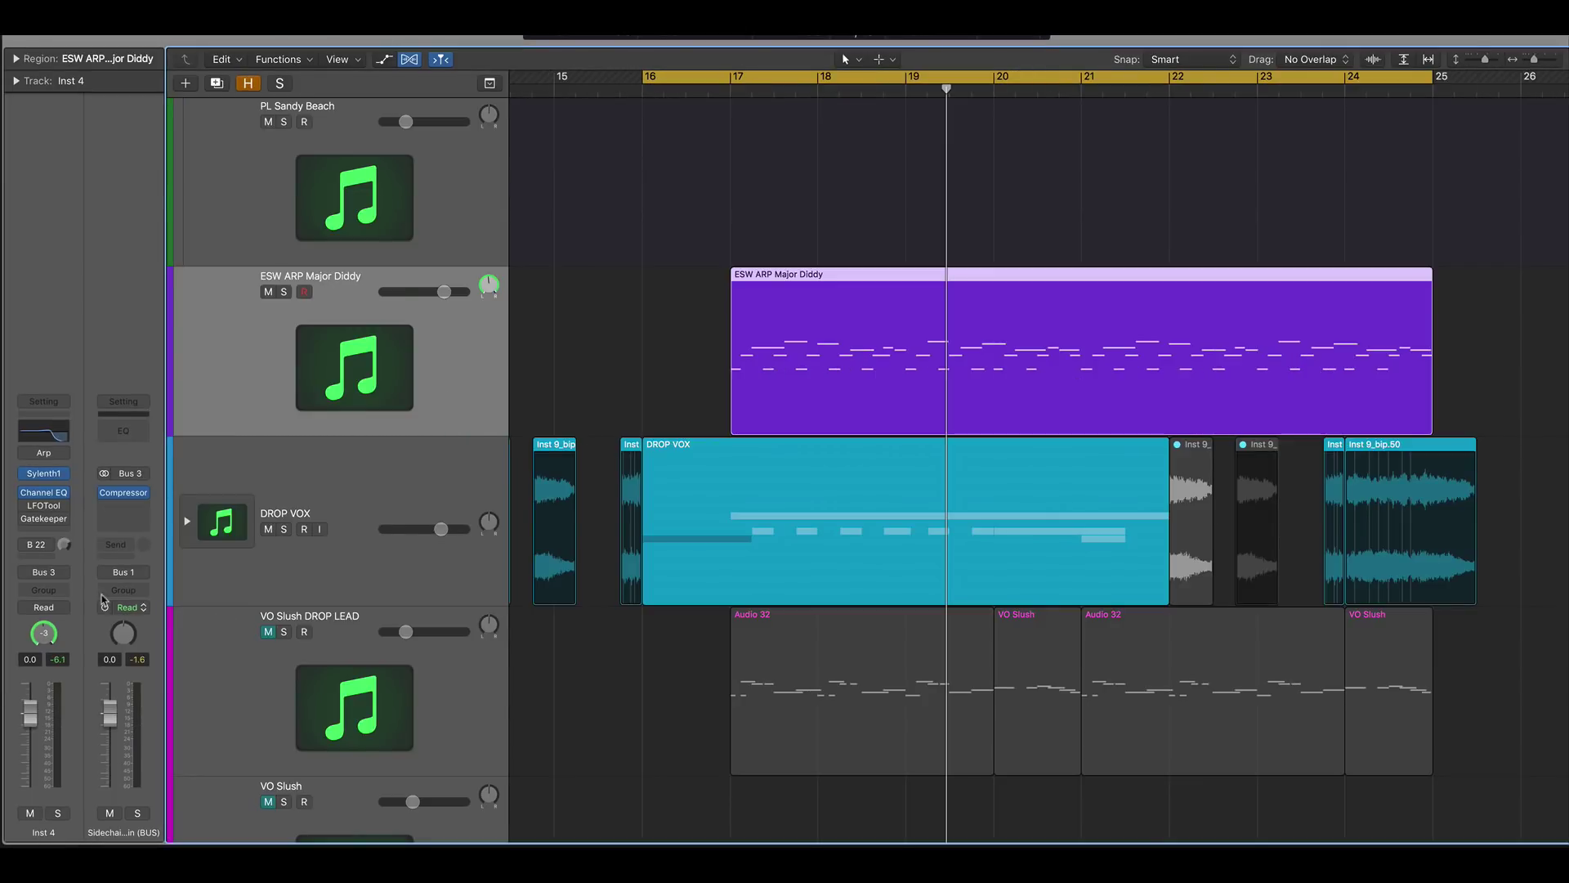
Check the LFOTool curve on the arp track, close it and enable the track's Bus 22 send.
left_click(36, 506)
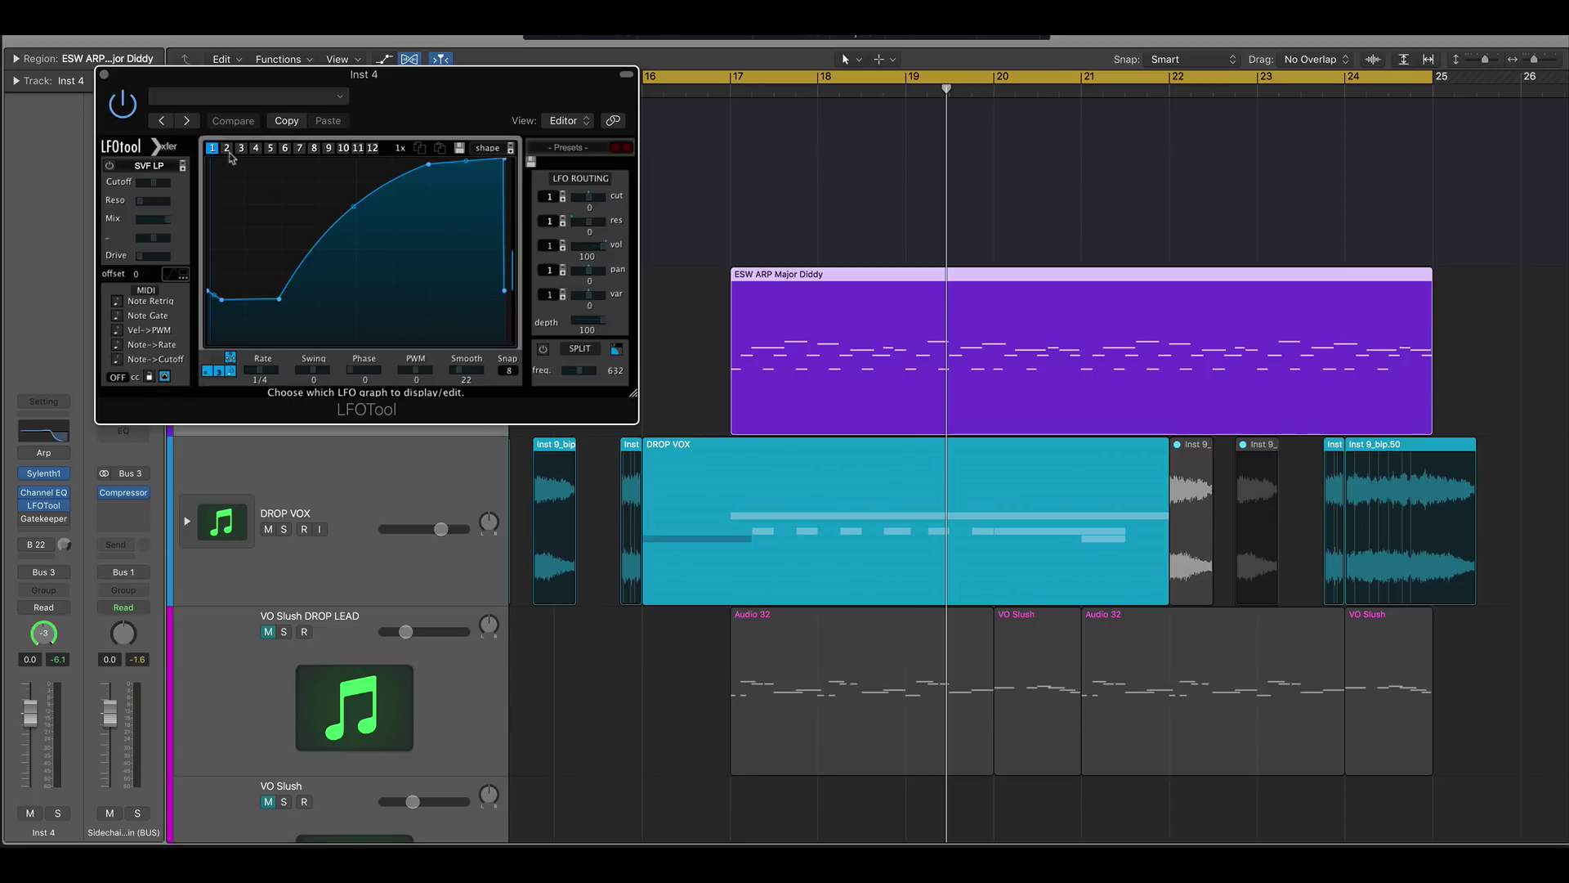
left_click(104, 76)
left_click(41, 546)
Open Gatekeeper on the Bus 22 aux, move its window clear of the tracks and set the cycle range to bars 17–25.
left_click(124, 493)
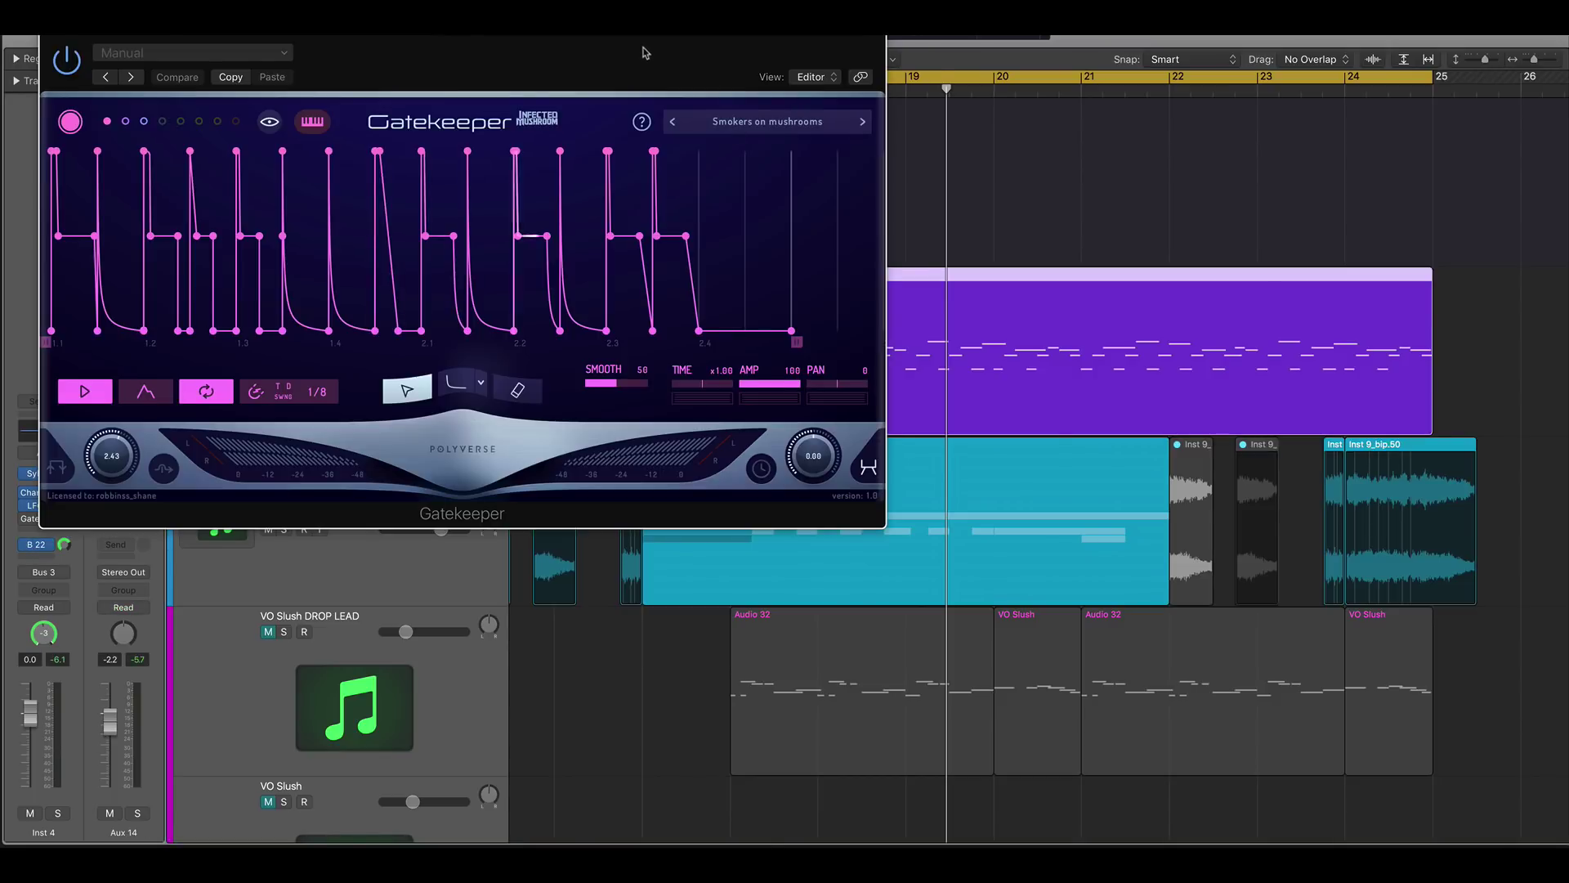
left_click_drag(640, 52, 1351, 249)
left_click_drag(734, 94, 1455, 78)
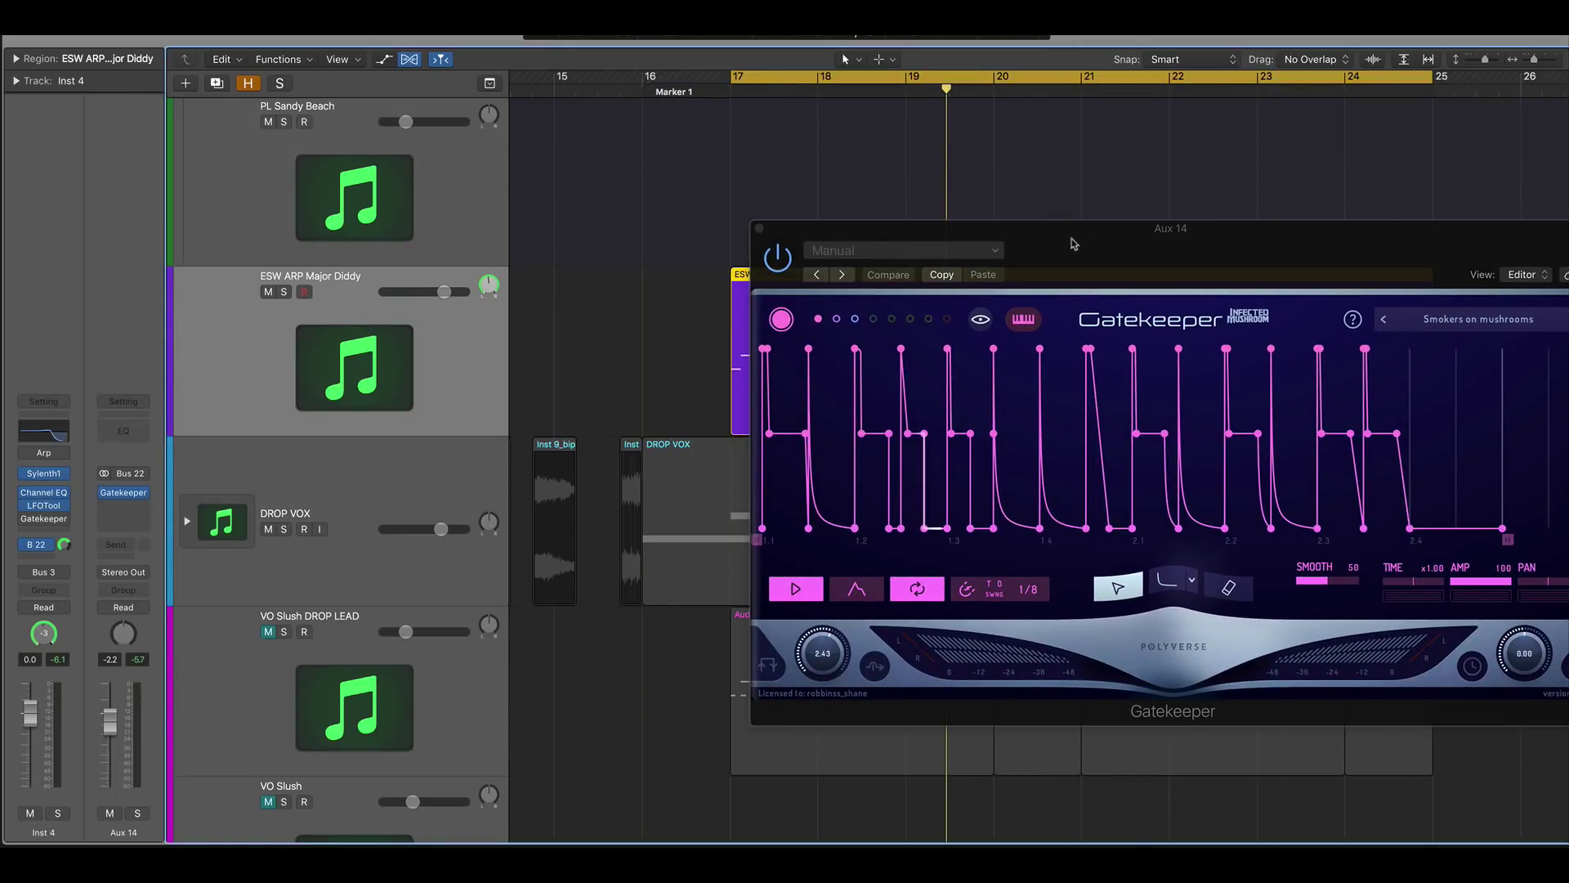
Play the arp from bar 17, audition the Gatekeeper aux in solo, unsolo it and close the Gatekeeper window.
left_click_drag(1169, 228, 1531, 154)
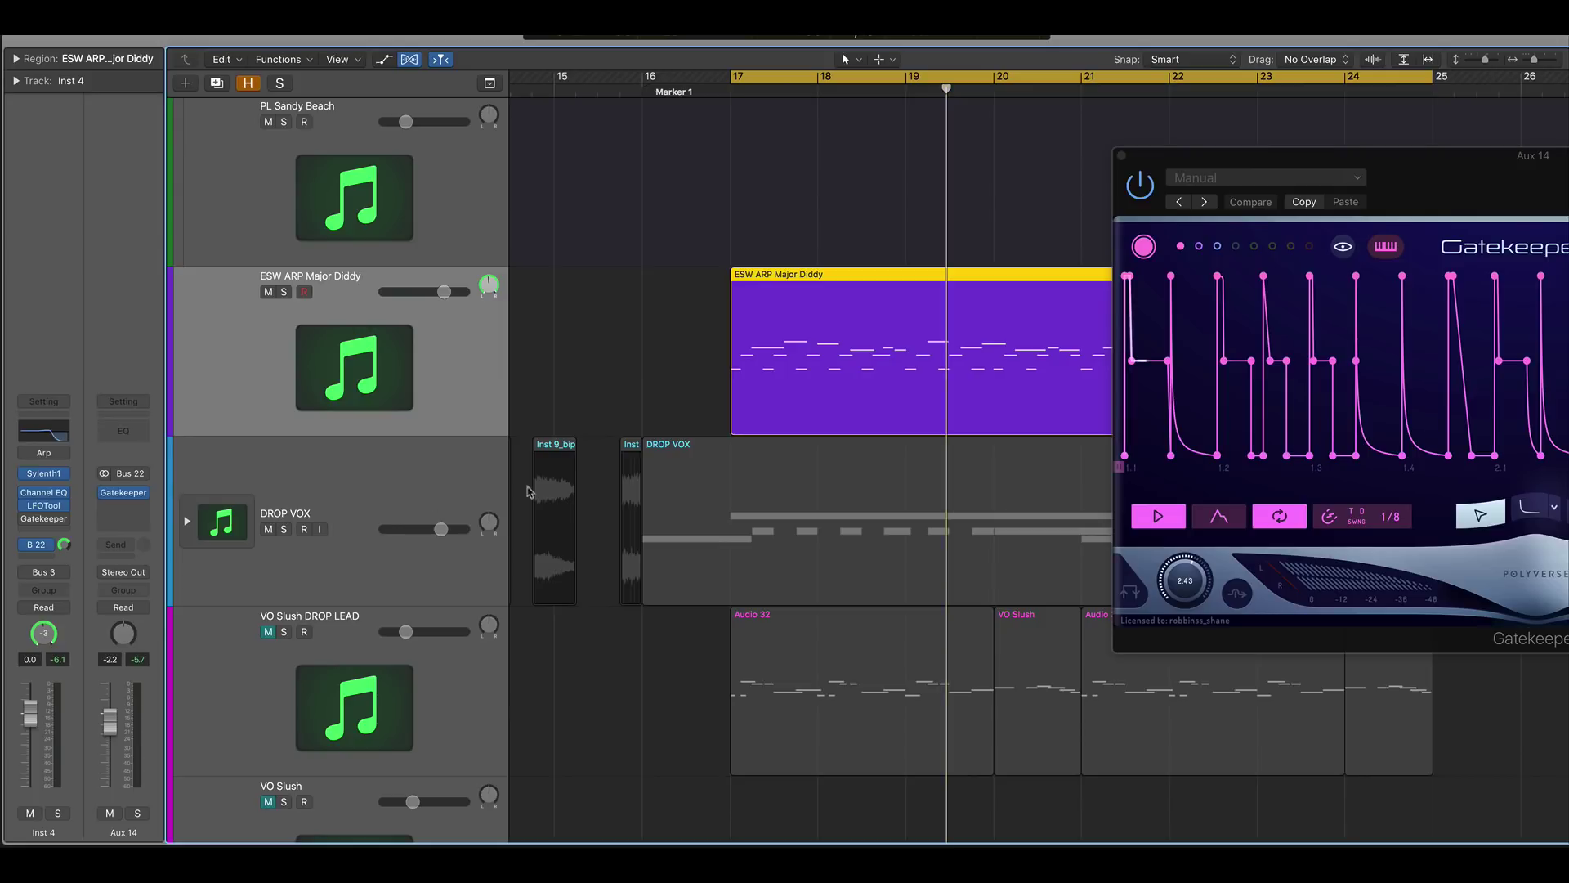
key("space")
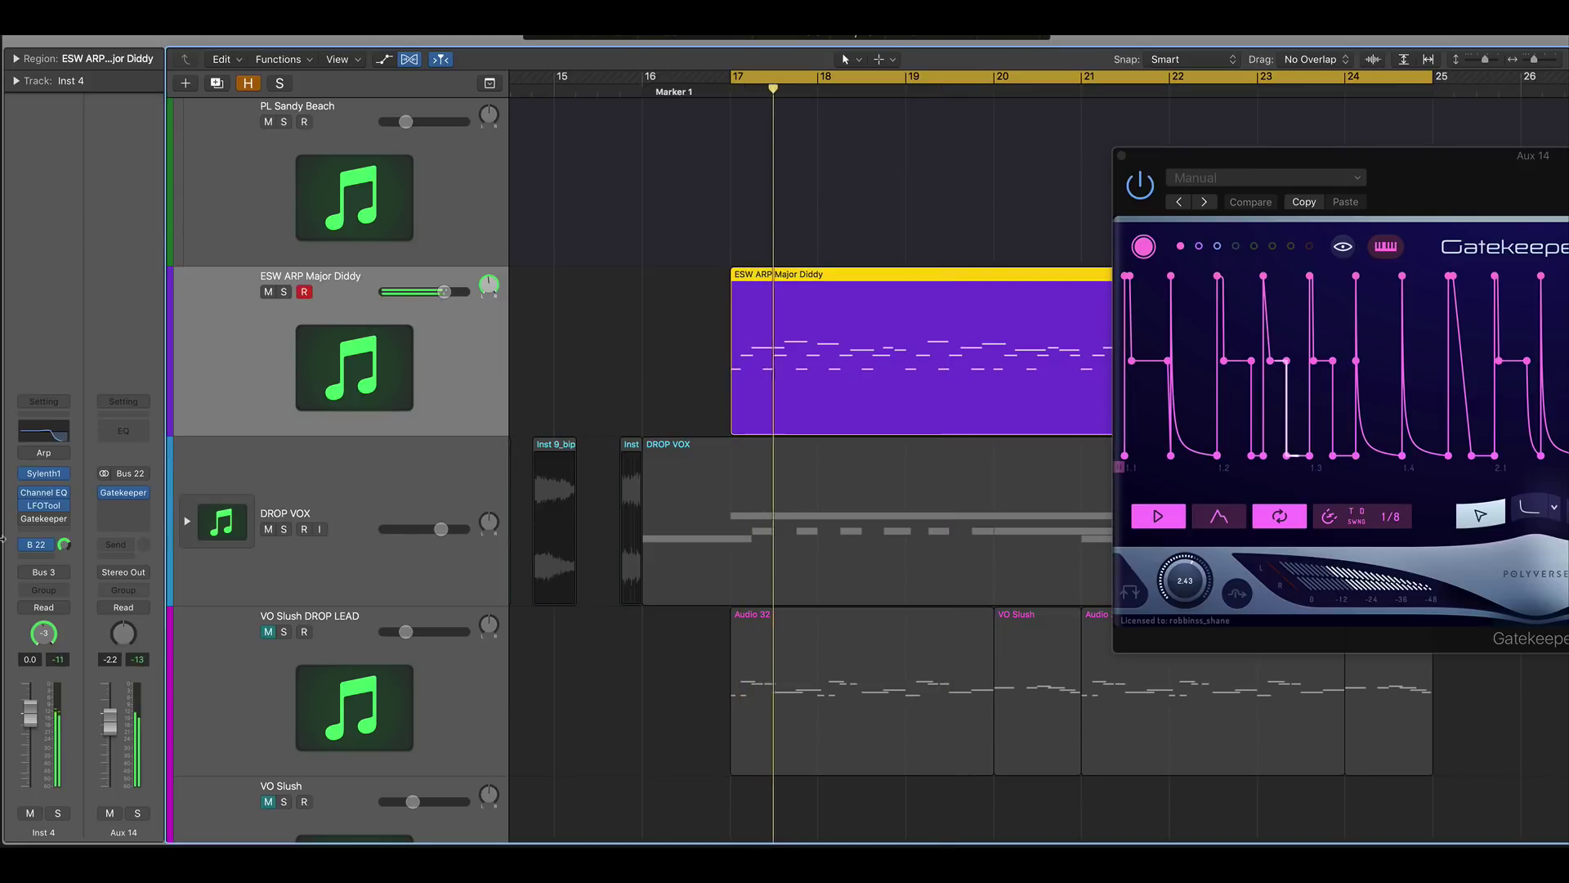
left_click(139, 813)
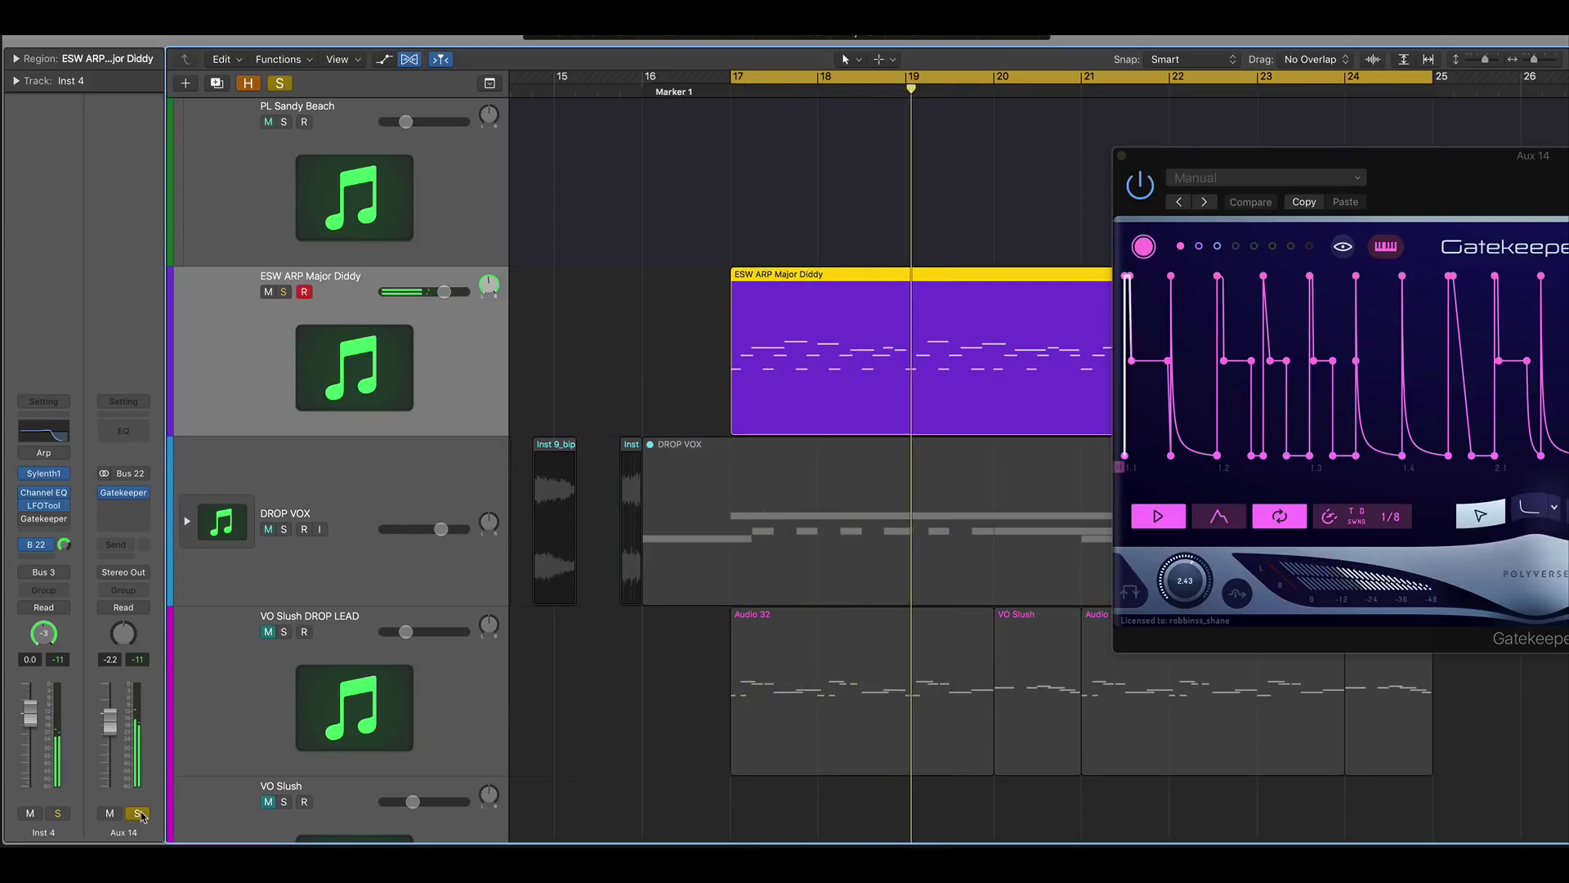
left_click(139, 813)
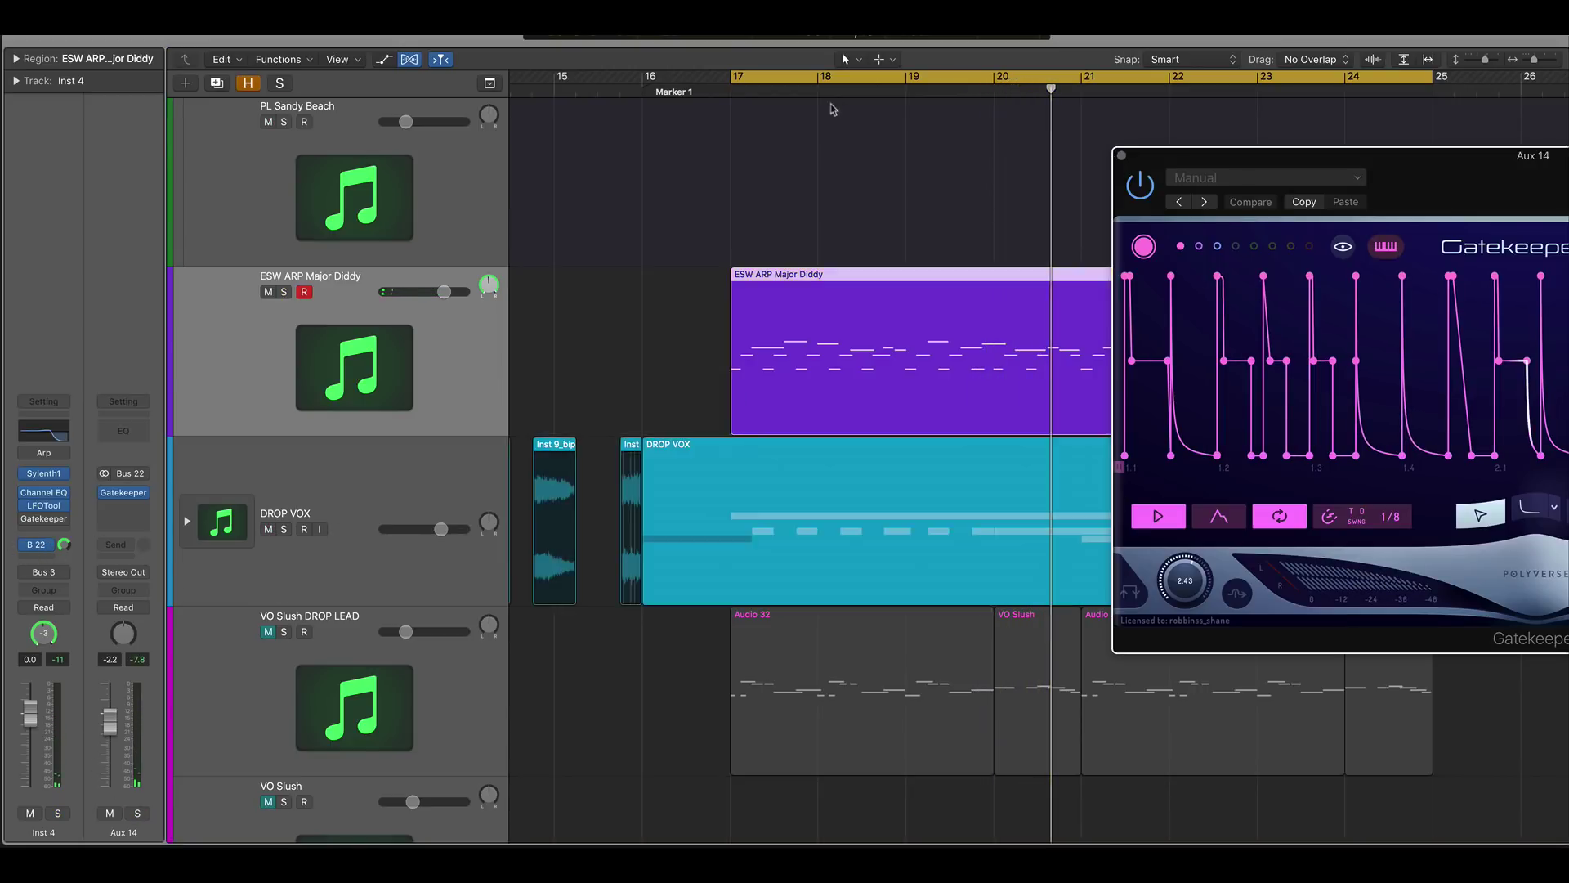
left_click(1121, 156)
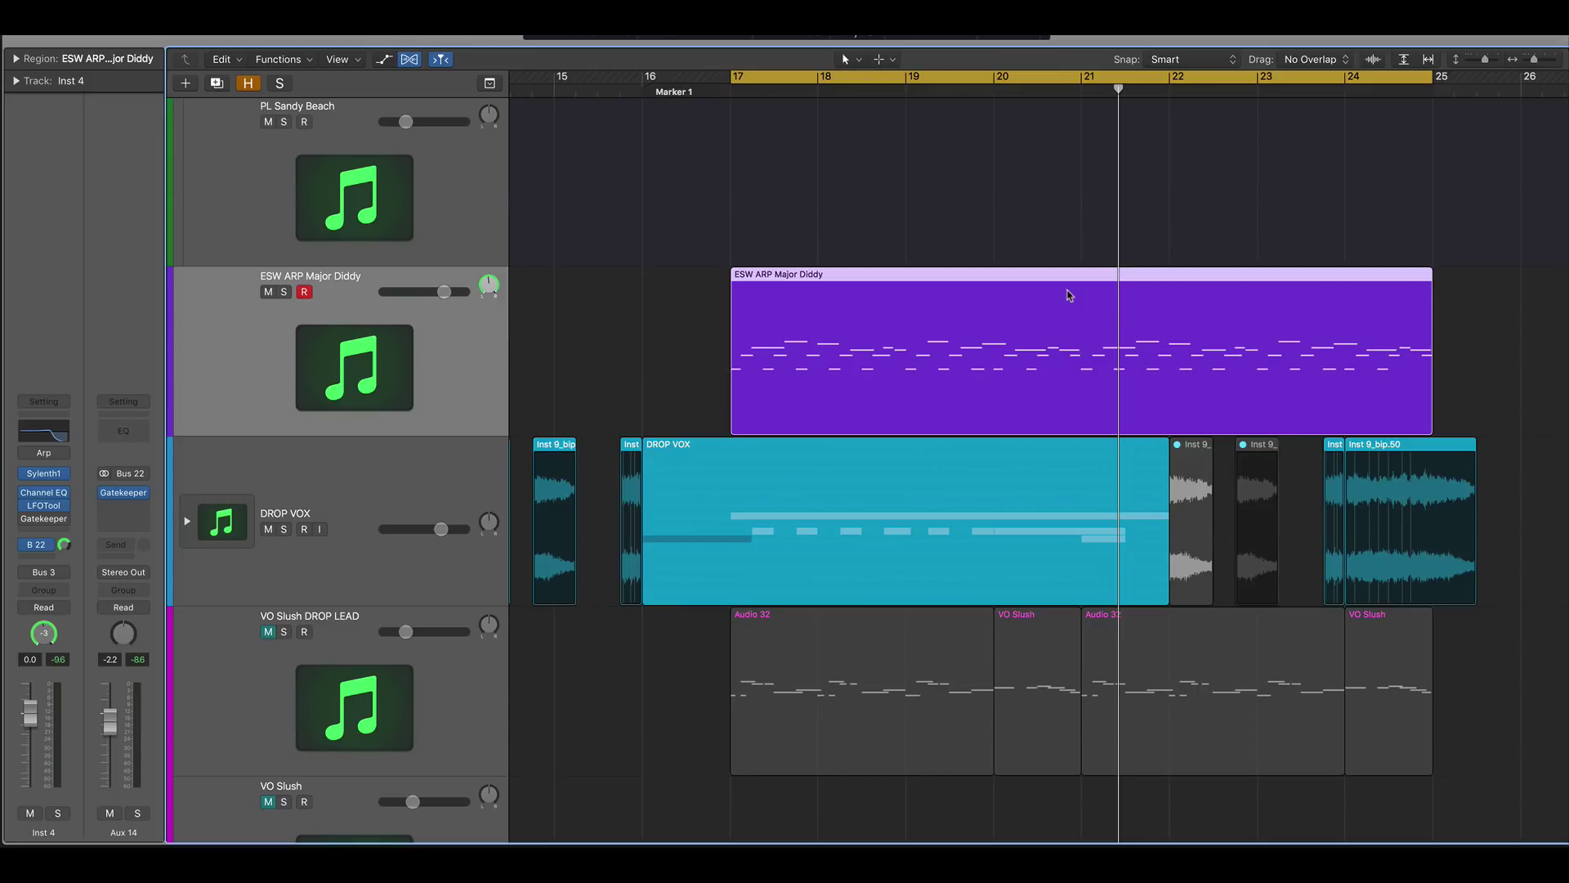
scroll(1070, 327, "up", 3)
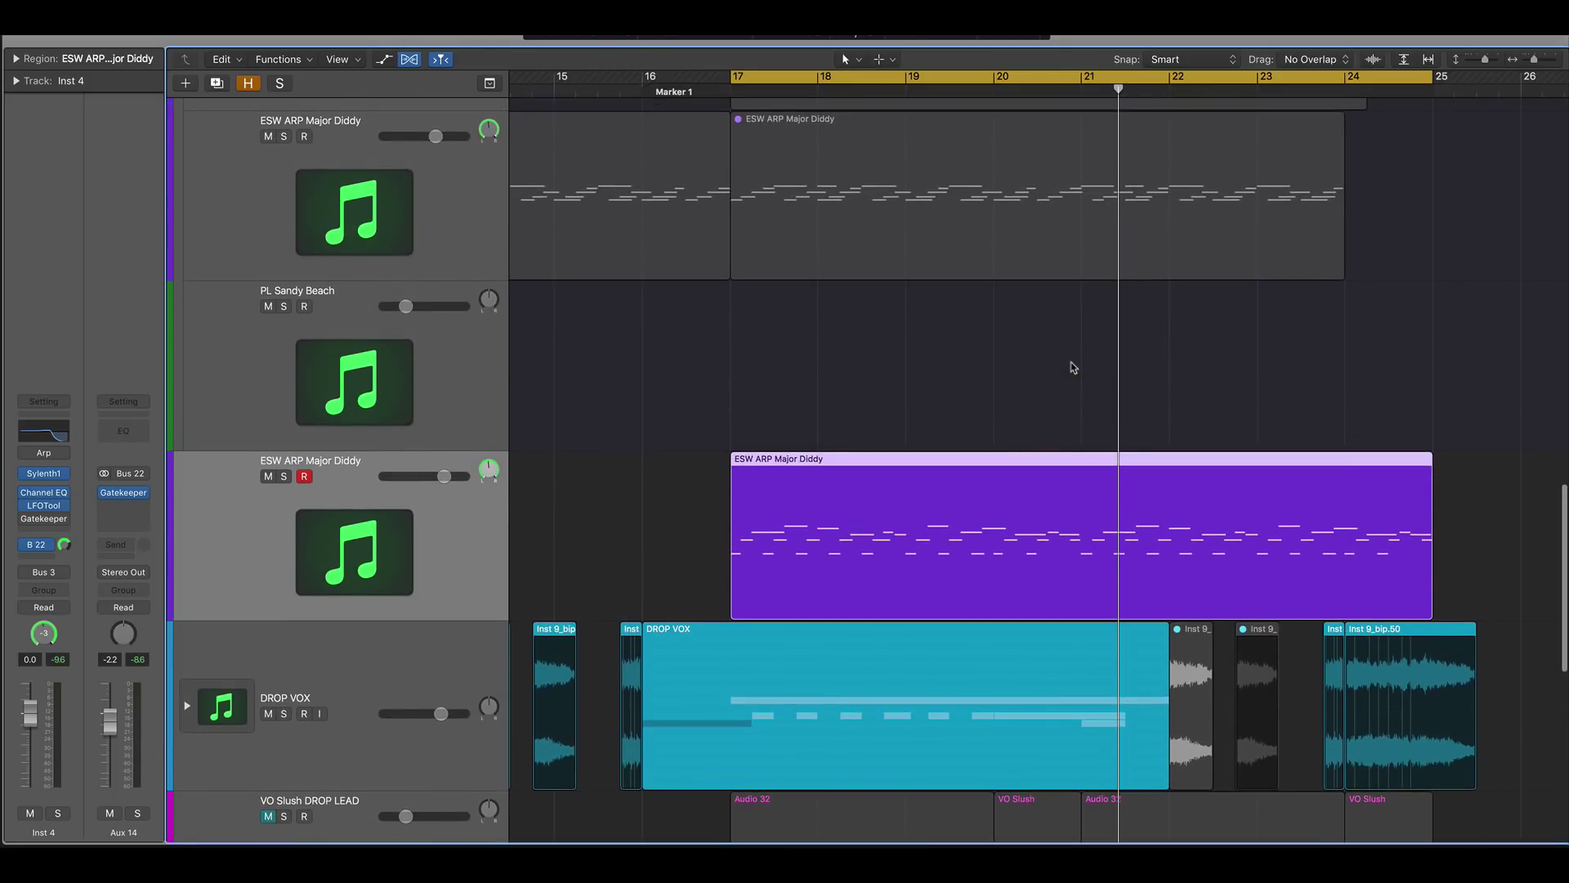